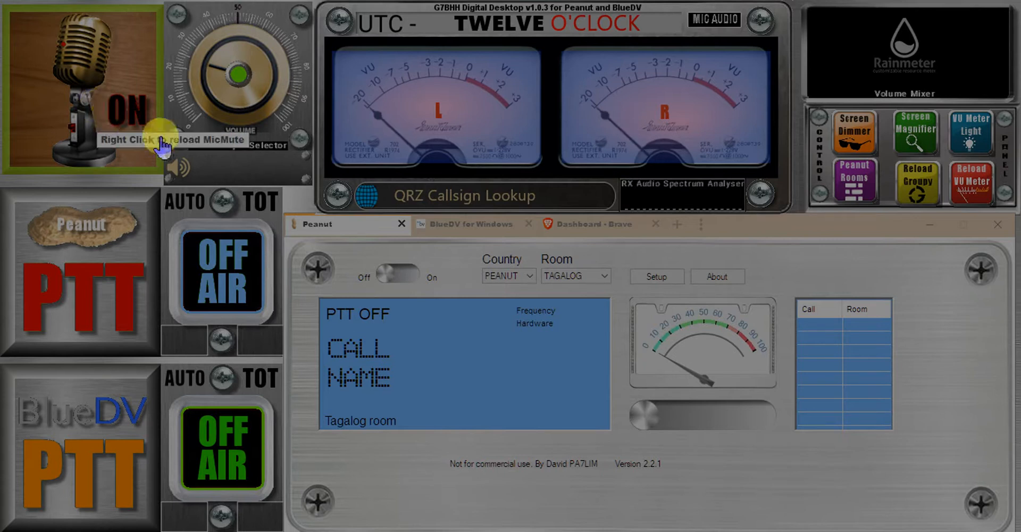
# Step: Mute the microphone and switch it back on
pyautogui.click(97, 116)
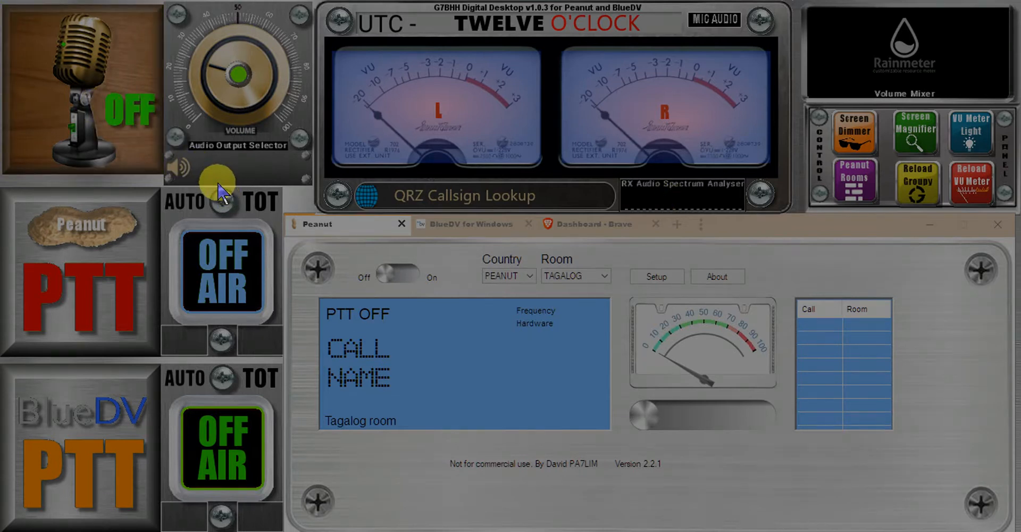
pyautogui.click(181, 166)
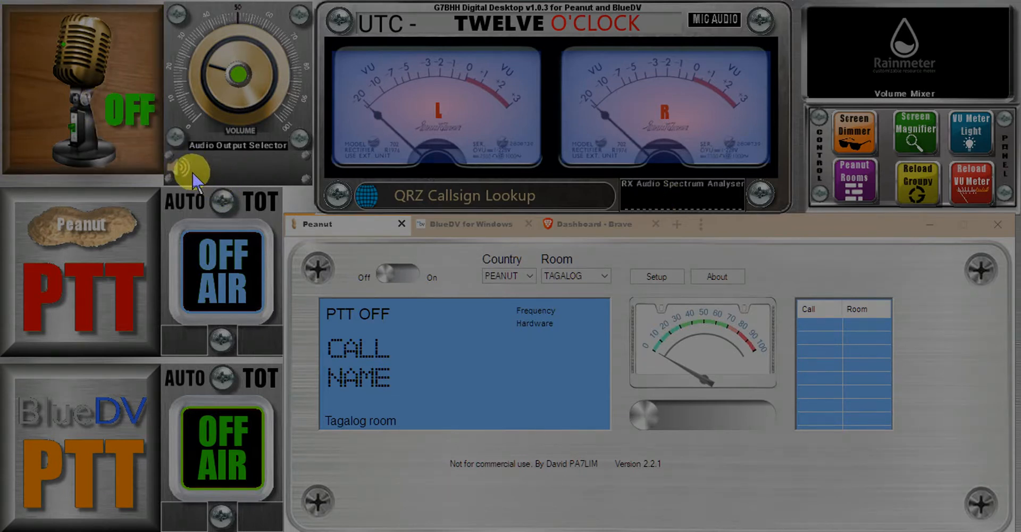
pyautogui.click(110, 123)
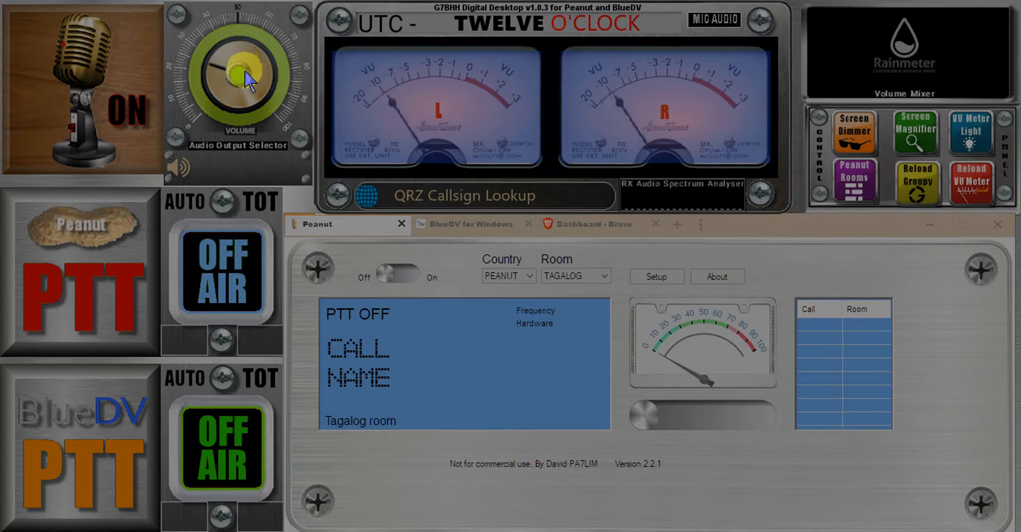
# Step: Turn the master volume down and bring it back up to the starting level
pyautogui.click(241, 106)
pyautogui.click(246, 105)
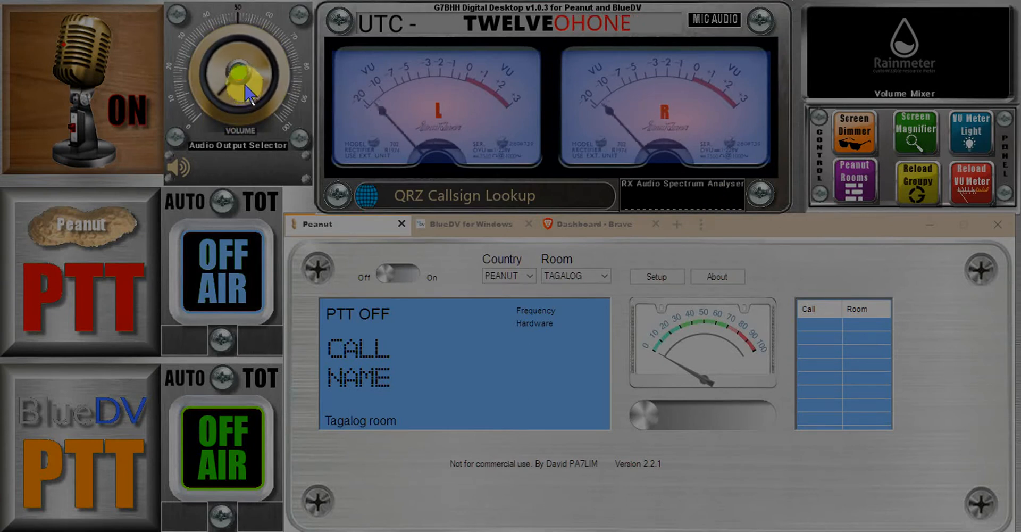
pyautogui.click(236, 72)
pyautogui.click(245, 104)
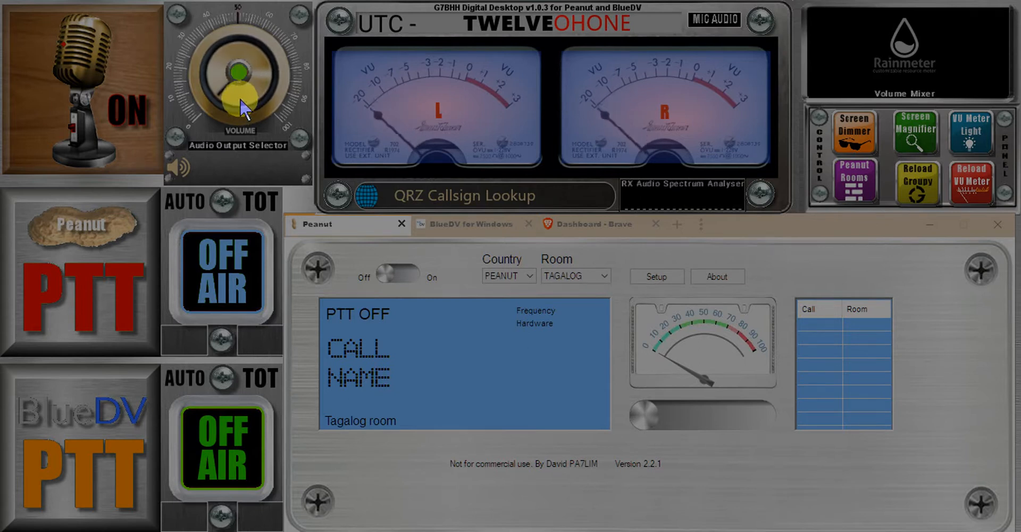
pyautogui.scroll(3, 245, 103)
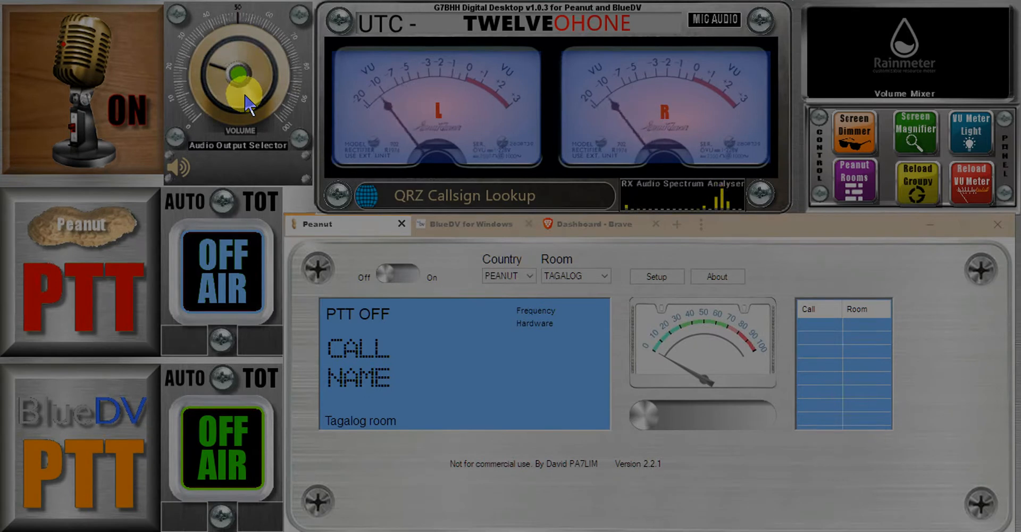
# Step: Switch the audio output to the headphones and back to the speaker
pyautogui.click(180, 165)
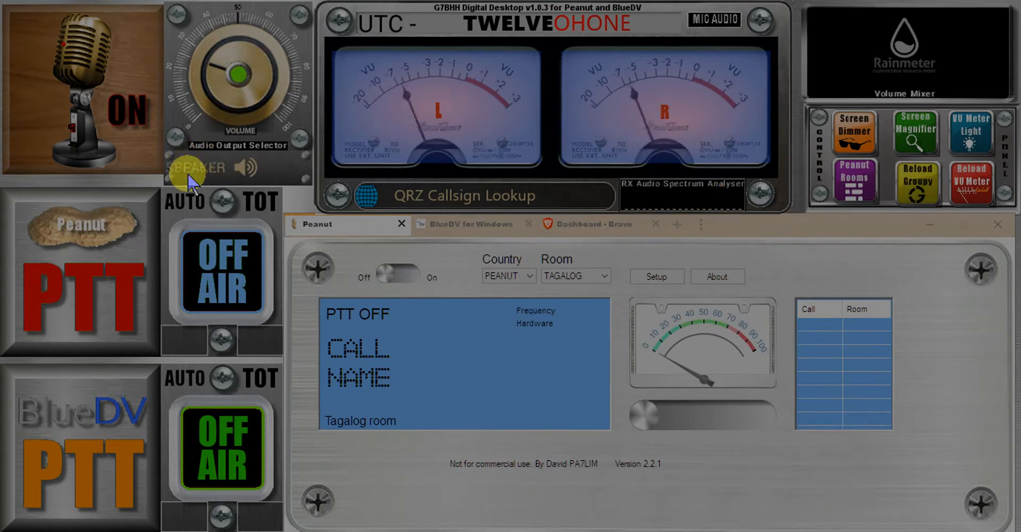
pyautogui.click(187, 160)
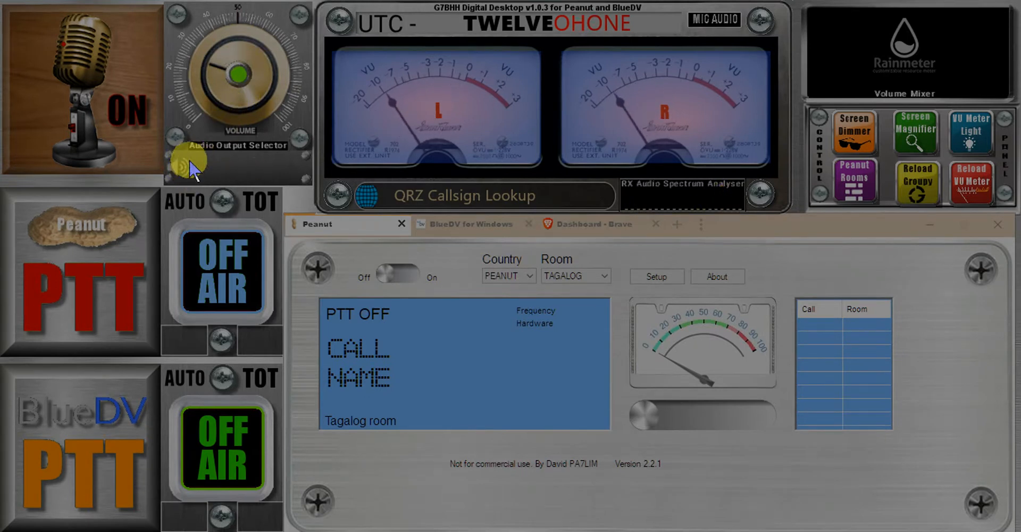
pyautogui.click(186, 164)
pyautogui.click(186, 165)
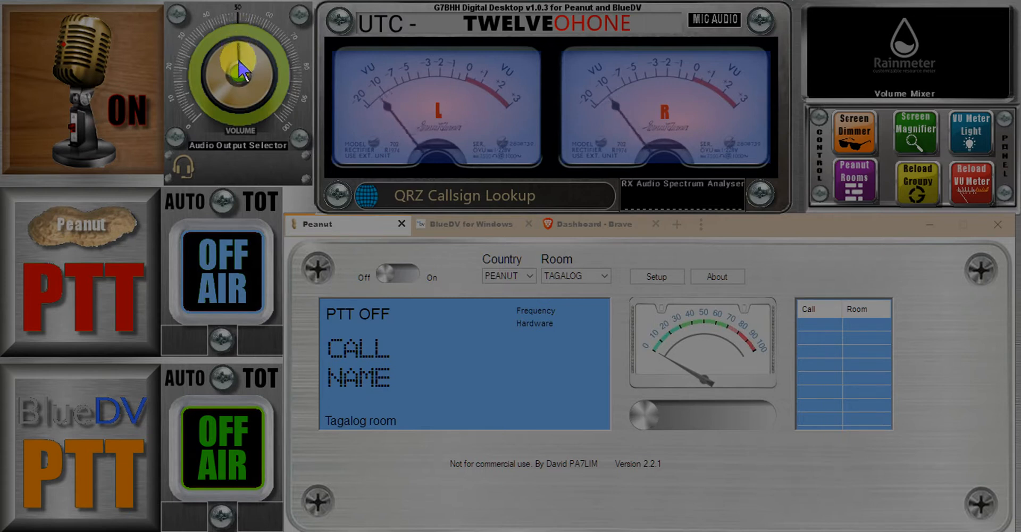
pyautogui.click(188, 171)
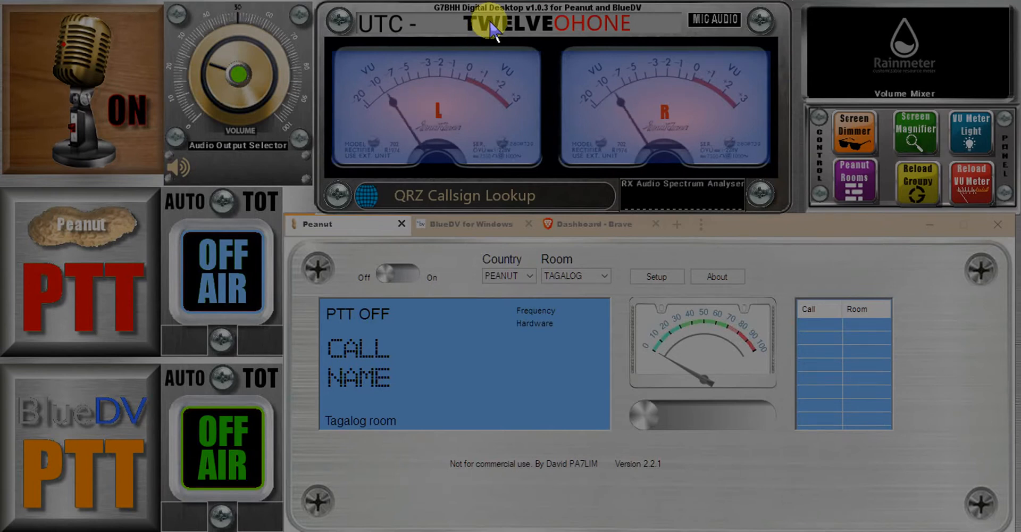
# Step: Review the audio source and scale options of the VU meter without changing them
pyautogui.rightClick(471, 110)
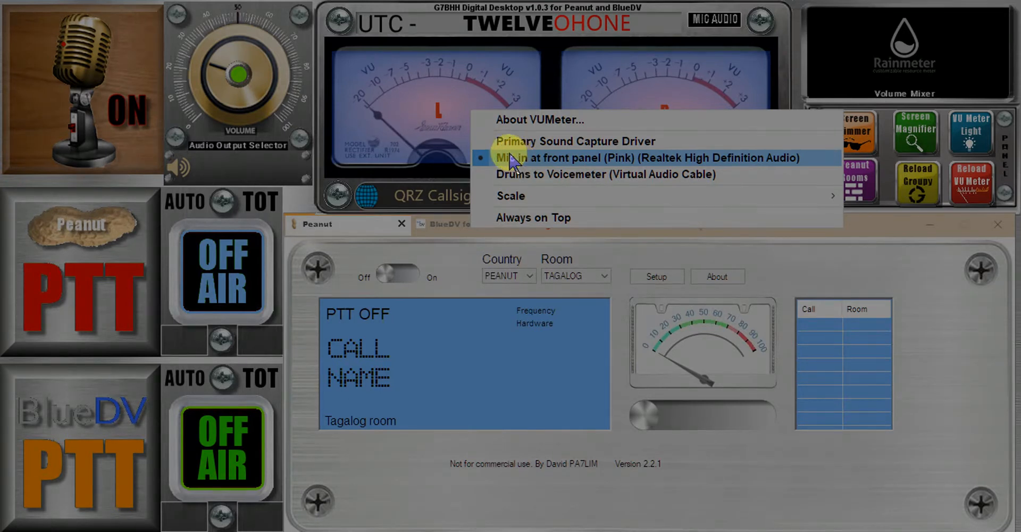
pyautogui.click(457, 90)
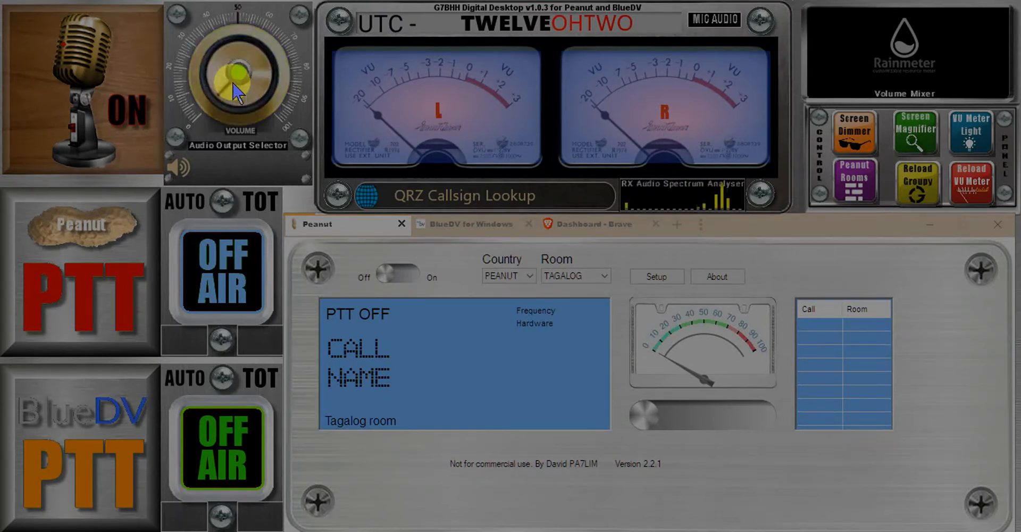
# Step: Lower the master volume to zero and raise it again while watching the volume knob
pyautogui.scroll(-5, 233, 85)
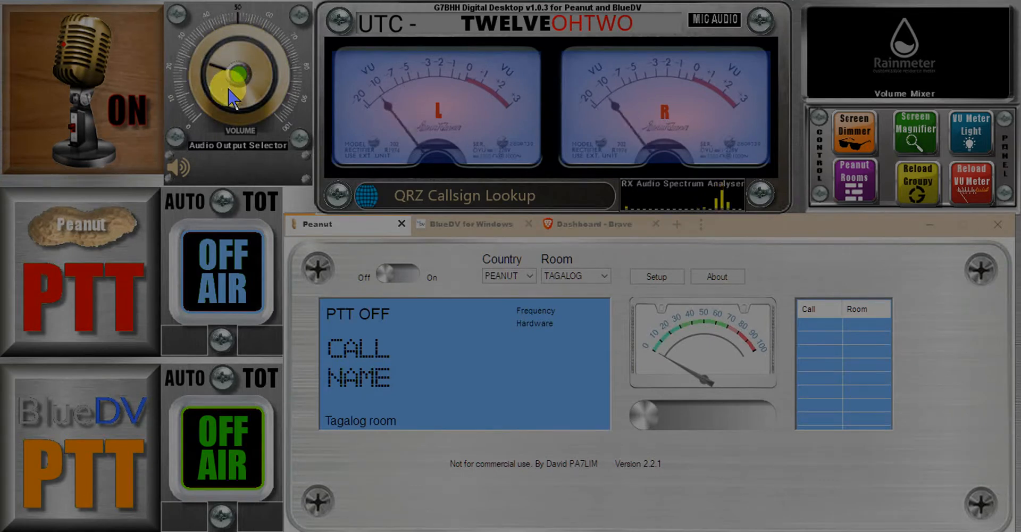
pyautogui.scroll(-4, 231, 90)
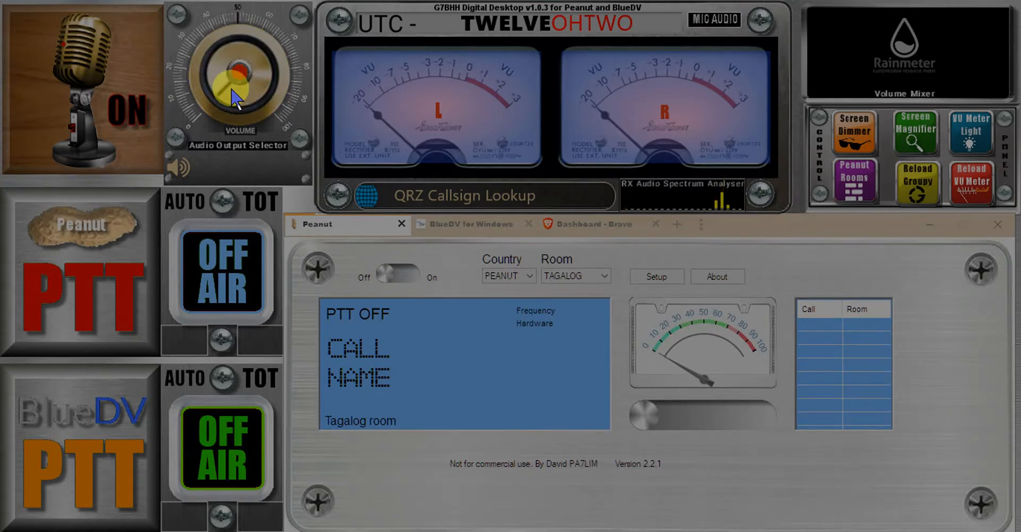
pyautogui.scroll(3, 234, 96)
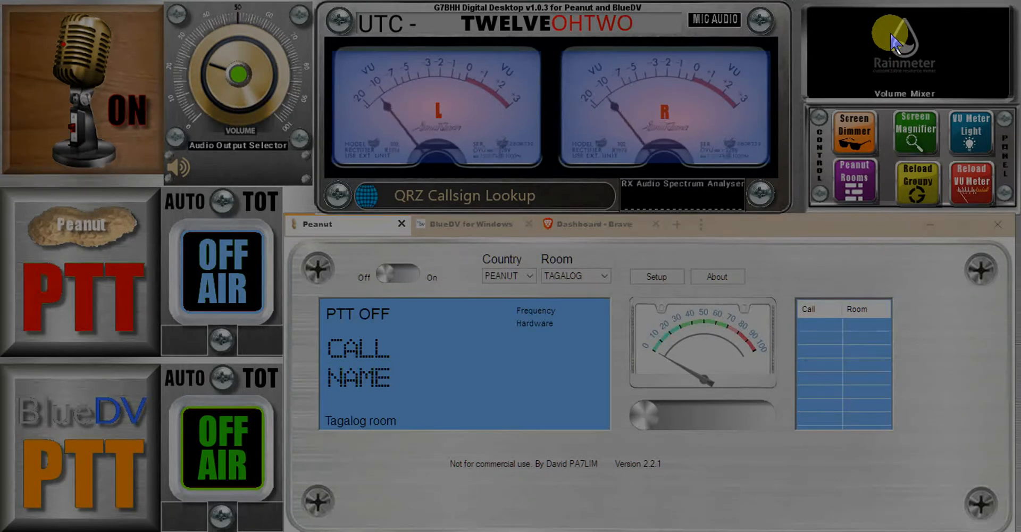
# Step: Switch Peanut on to connect to the Tagalog room
pyautogui.click(413, 277)
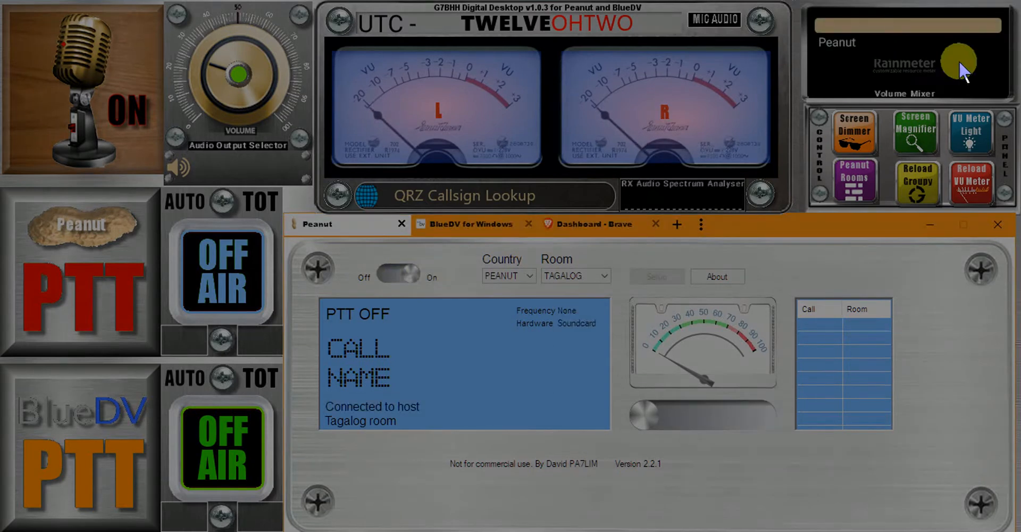
# Step: Mute and unmute Peanut in the volume mixer, and lower its volume and restore it to full
pyautogui.click(870, 35)
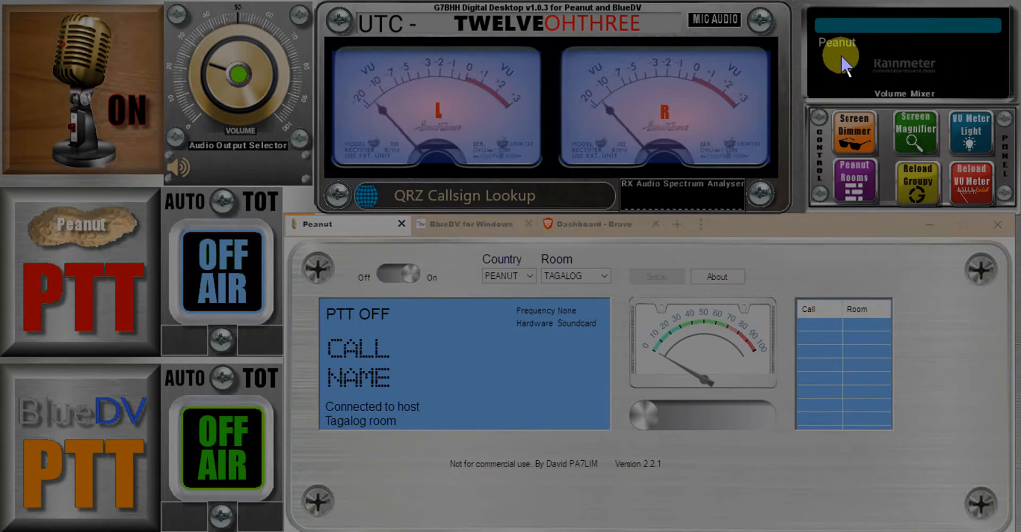
pyautogui.click(865, 30)
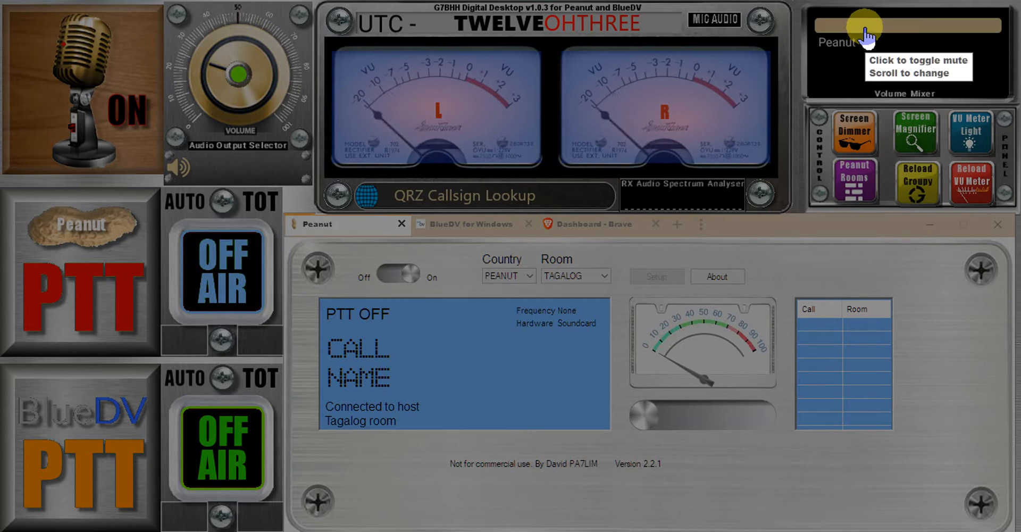
pyautogui.scroll(-2, 865, 33)
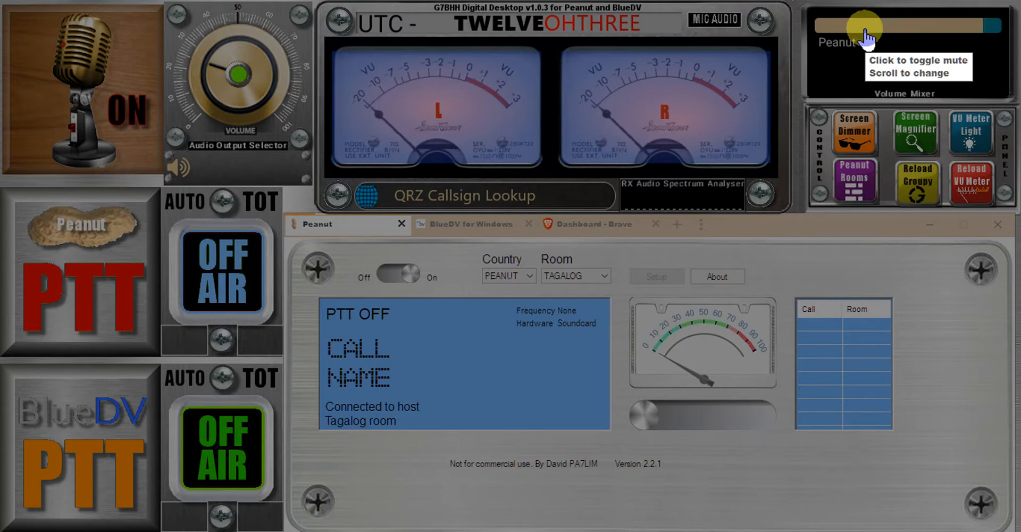
pyautogui.scroll(-3, 865, 31)
pyautogui.scroll(4, 869, 36)
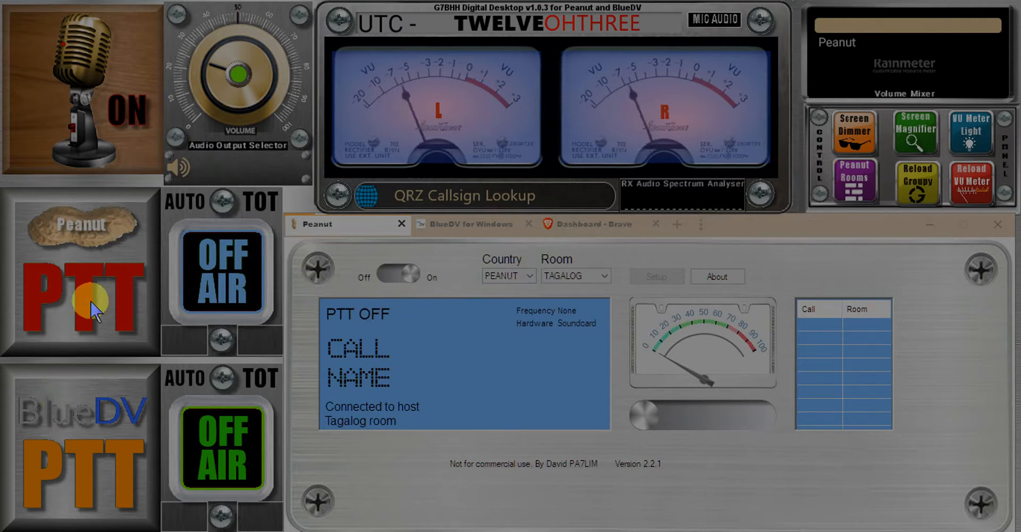
# Step: Test the Peanut PTT by starting a transmission in the Tagalog room and ending it
pyautogui.click(83, 266)
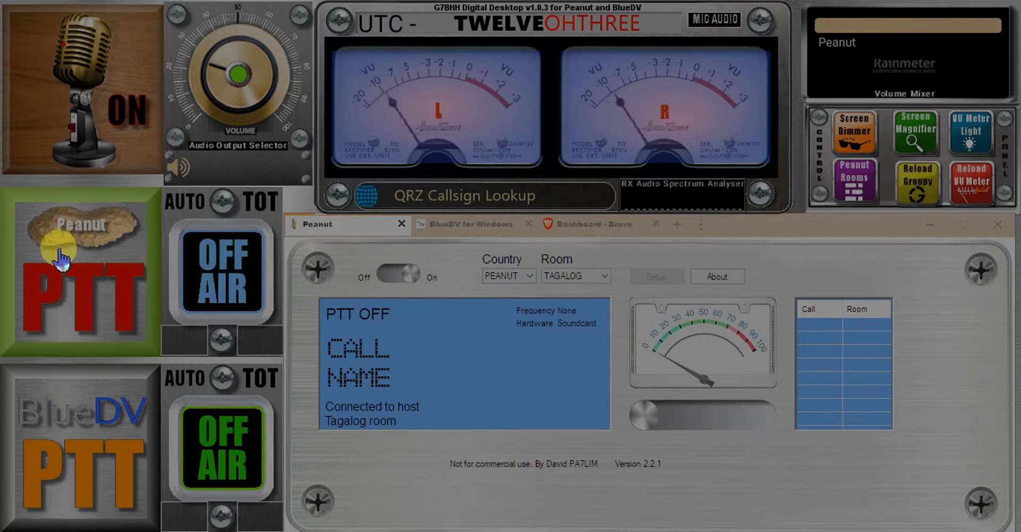
pyautogui.click(62, 262)
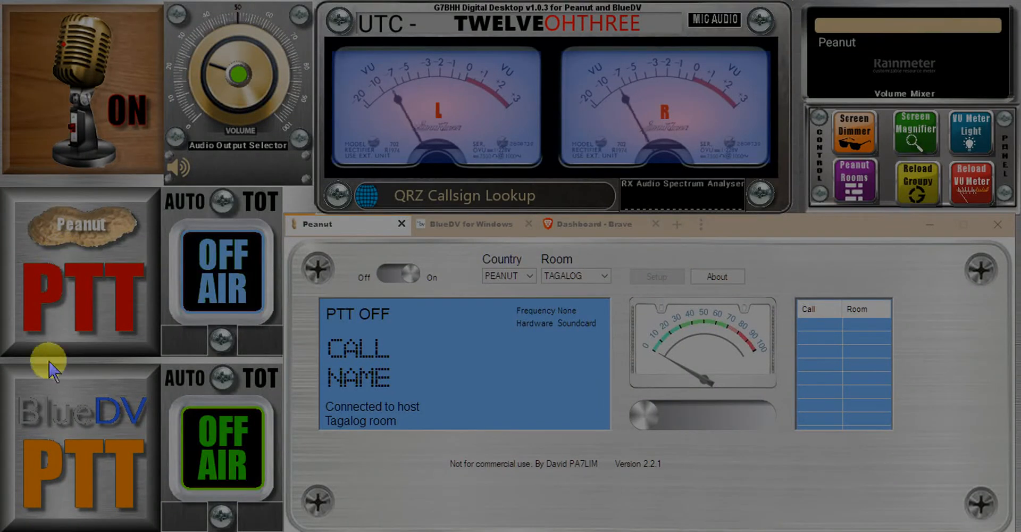
pyautogui.click(103, 276)
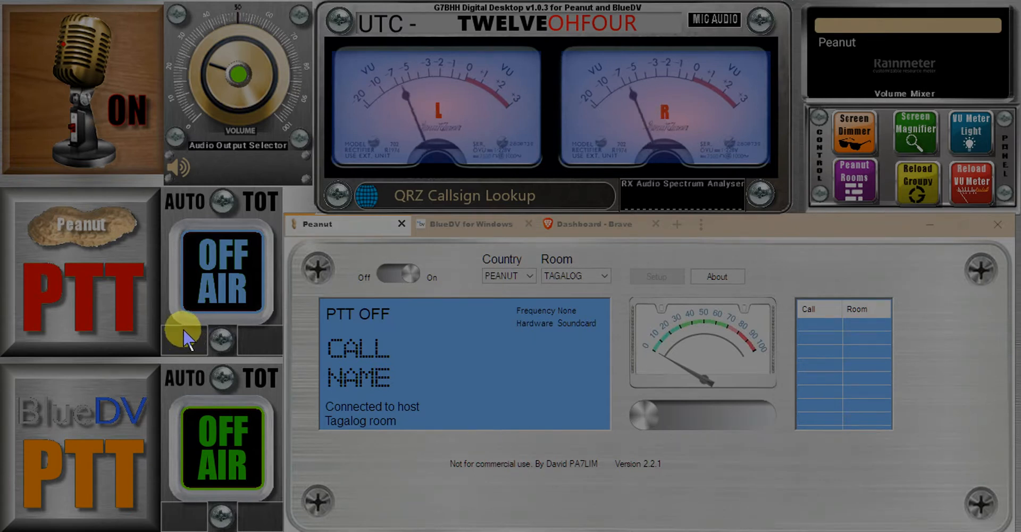
pyautogui.click(80, 260)
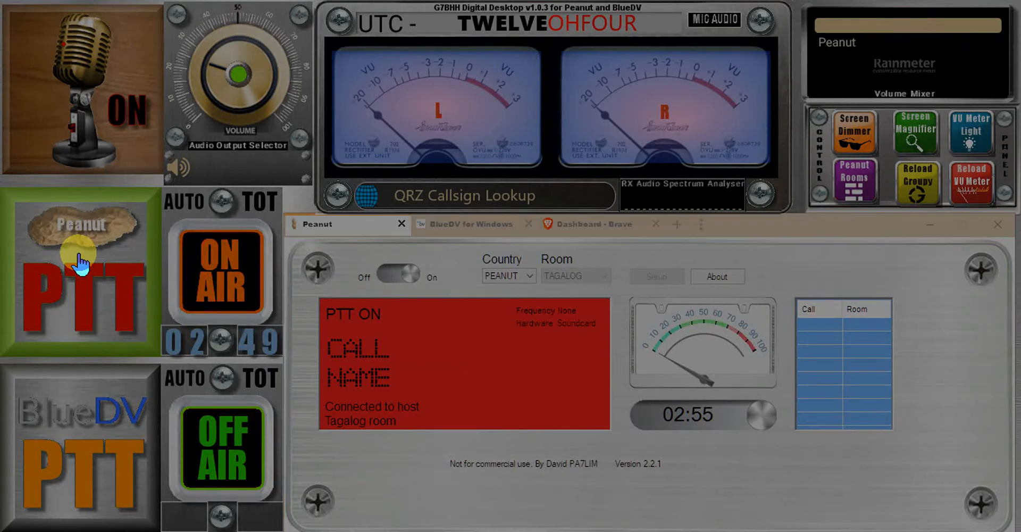
pyautogui.click(79, 261)
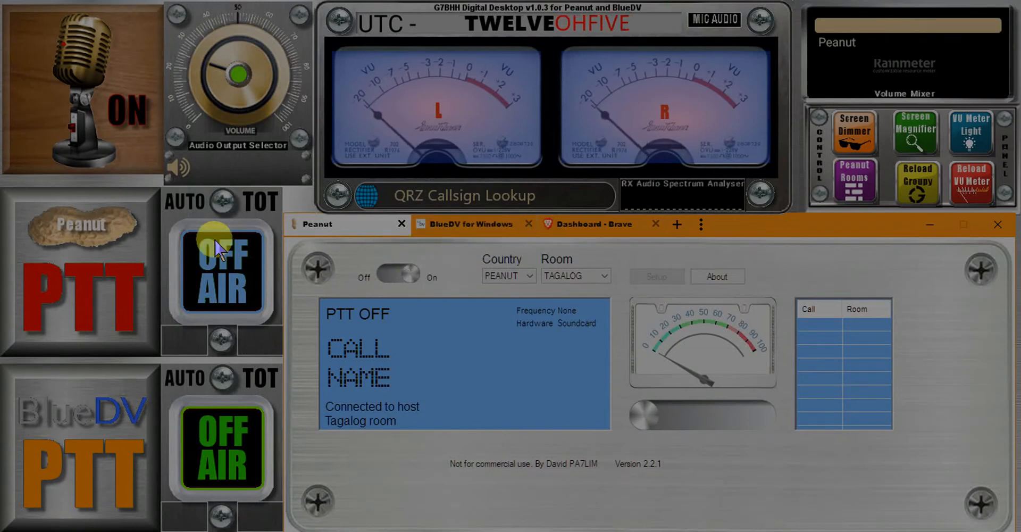
# Step: Bring BlueDV for Windows to the front, and start and stop a Peanut transmission from there
pyautogui.click(467, 225)
pyautogui.click(74, 262)
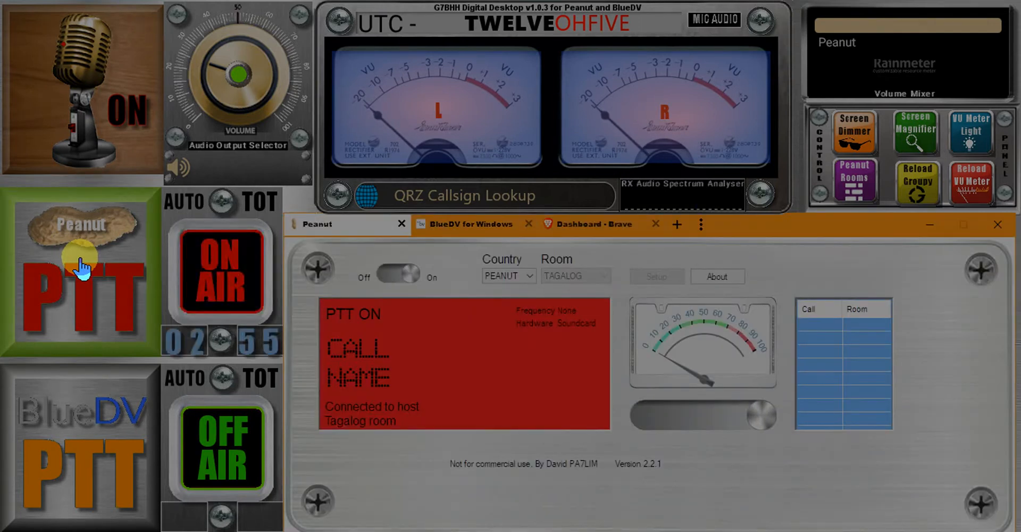
pyautogui.click(81, 266)
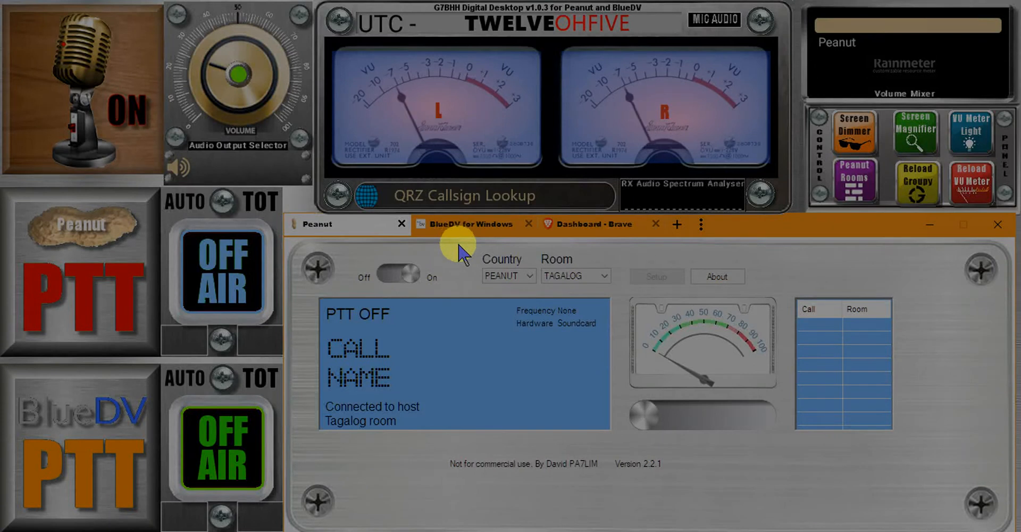
# Step: Try the BlueDV PTT
pyautogui.moveTo(469, 228)
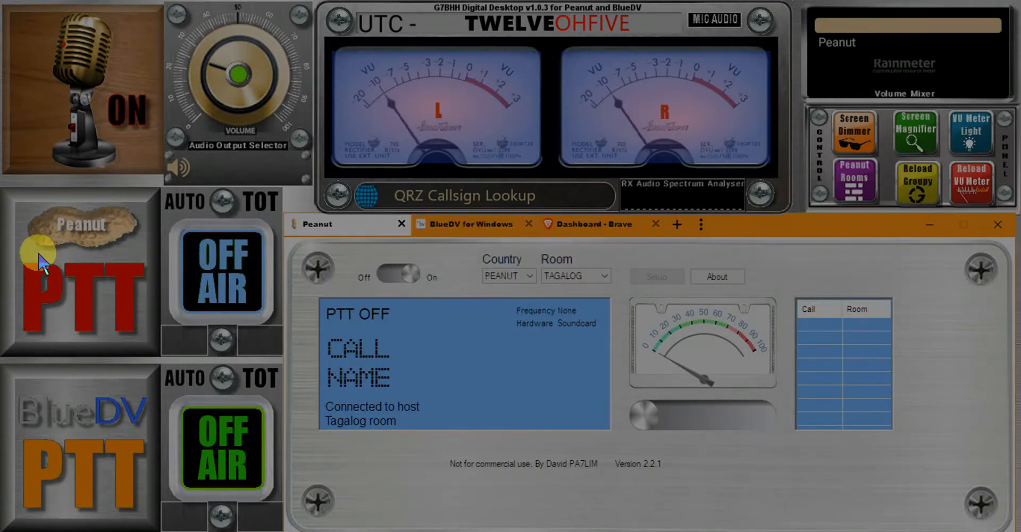
pyautogui.click(80, 458)
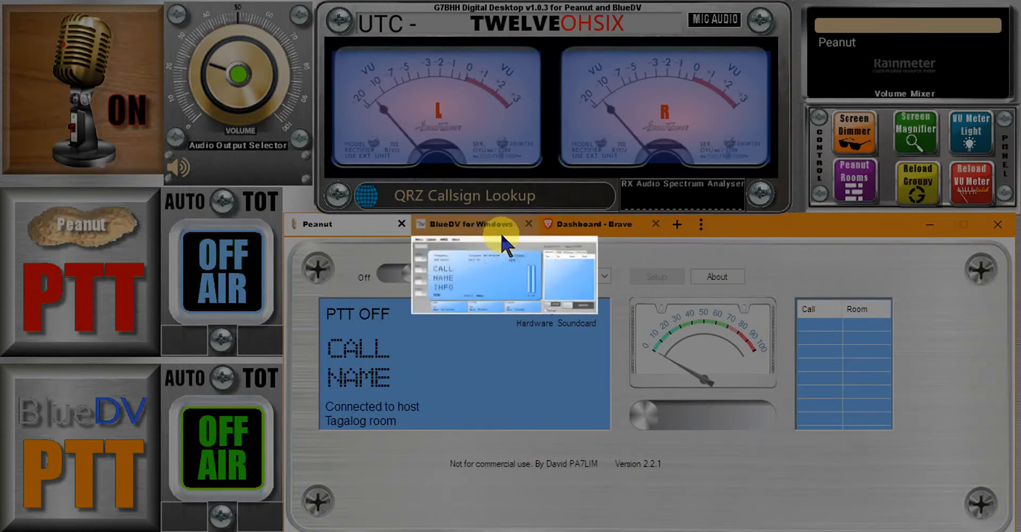
# Step: Switch to Brave to show the Peanut dashboard with the last heard stations and online users
pyautogui.moveTo(578, 226)
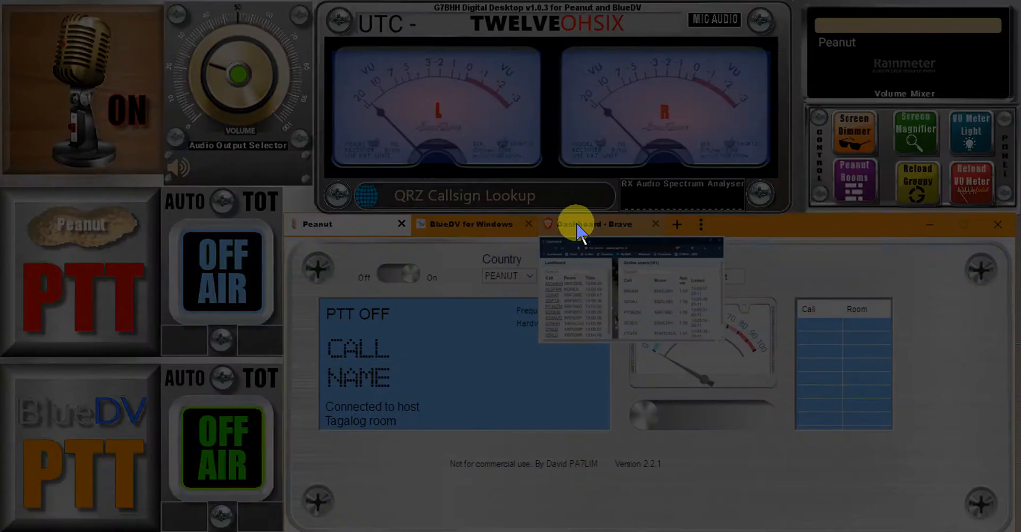
pyautogui.click(578, 225)
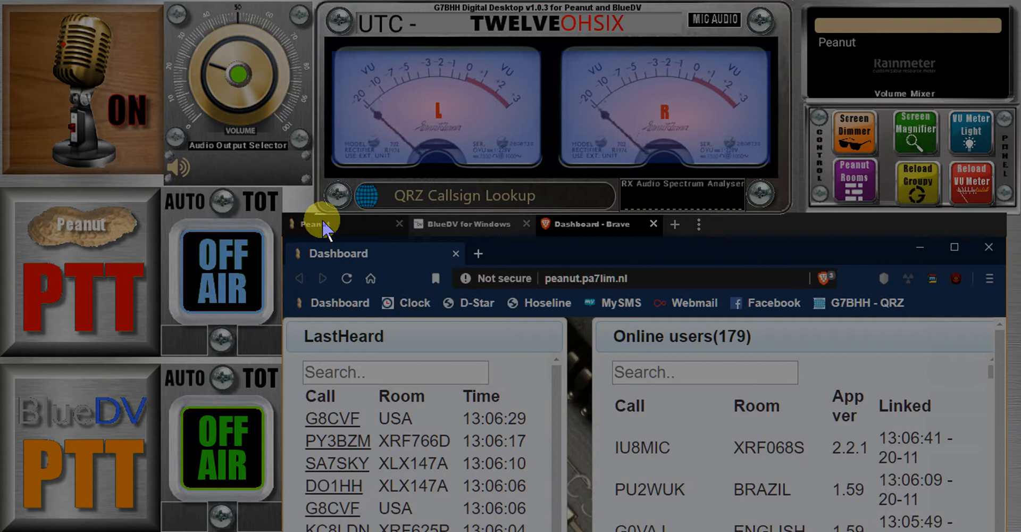
pyautogui.moveTo(323, 224)
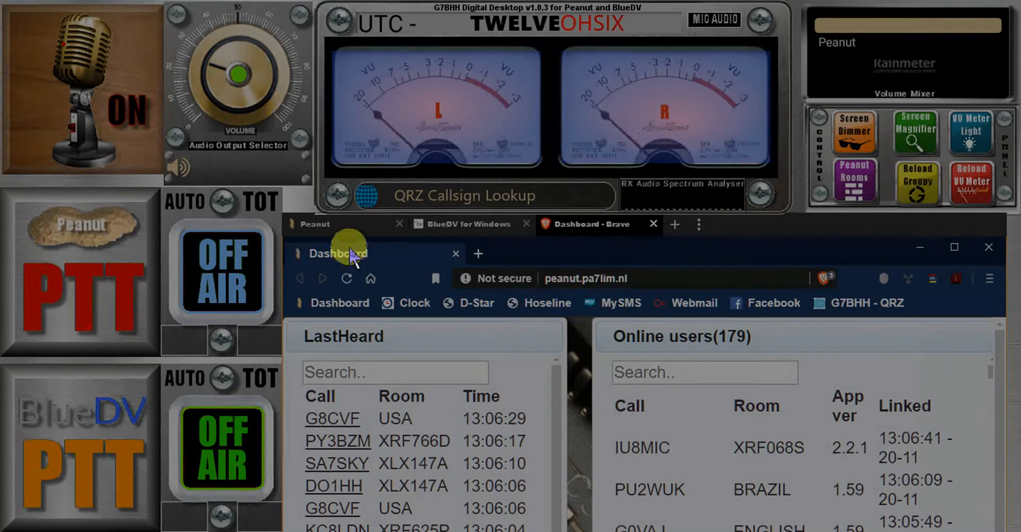
# Step: View the bookmarked Clock page with its world time zone map and return to the Peanut dashboard
pyautogui.click(415, 307)
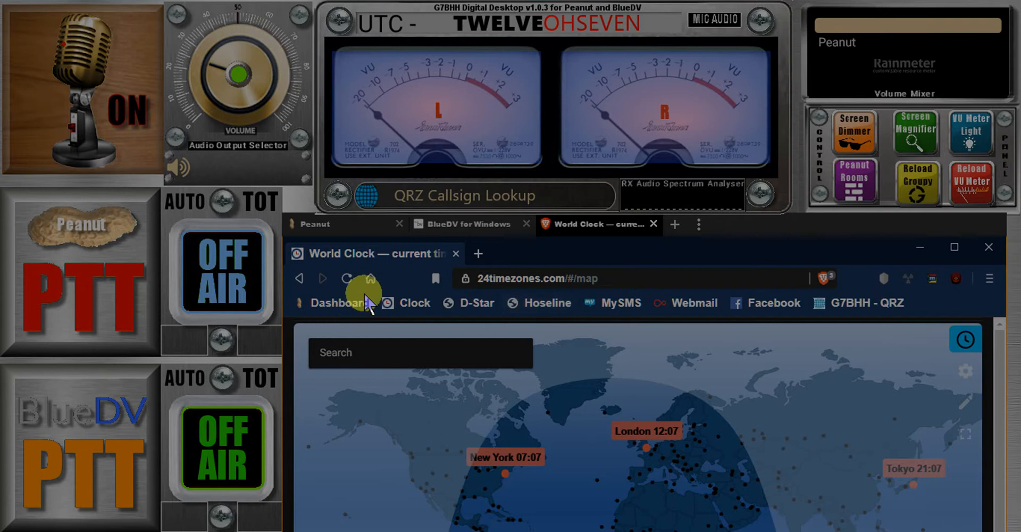
pyautogui.click(341, 304)
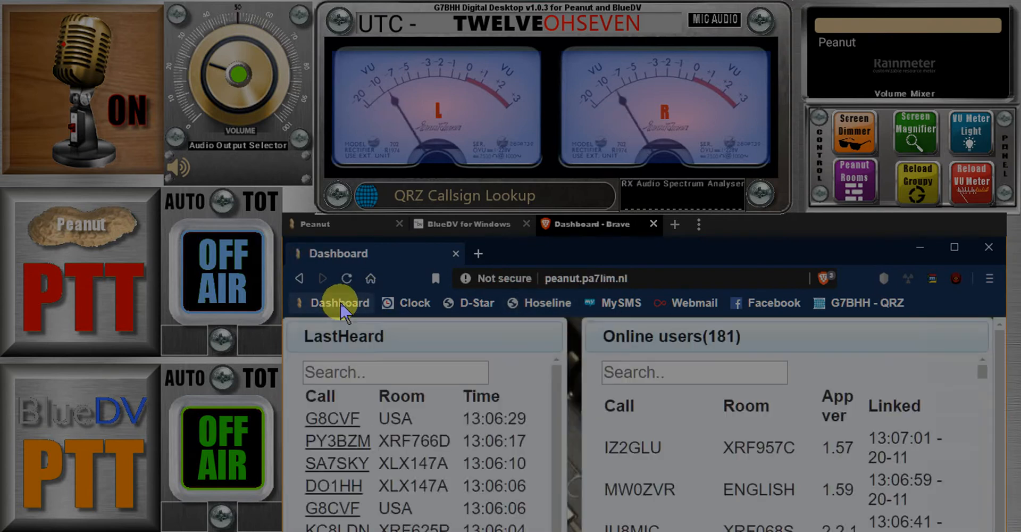
pyautogui.click(471, 198)
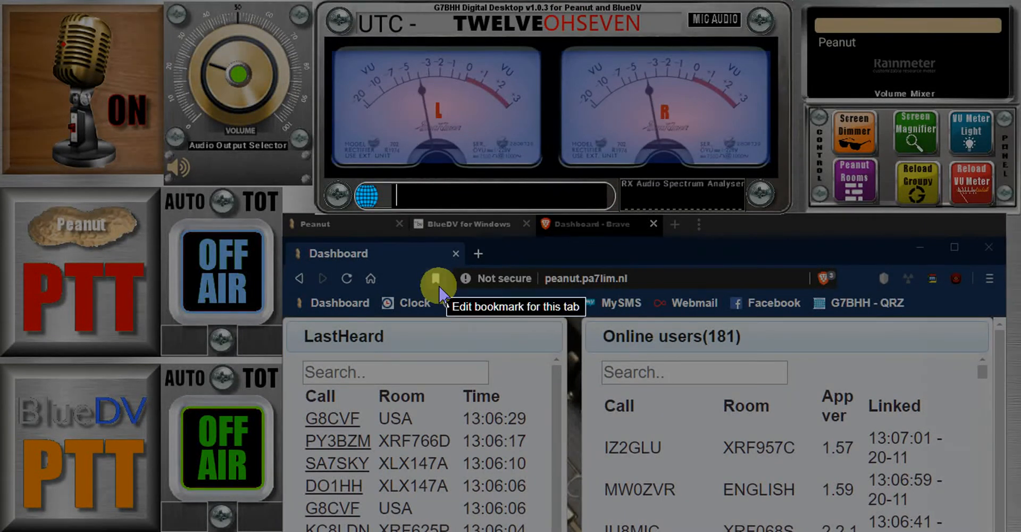
pyautogui.write('g7bhh')
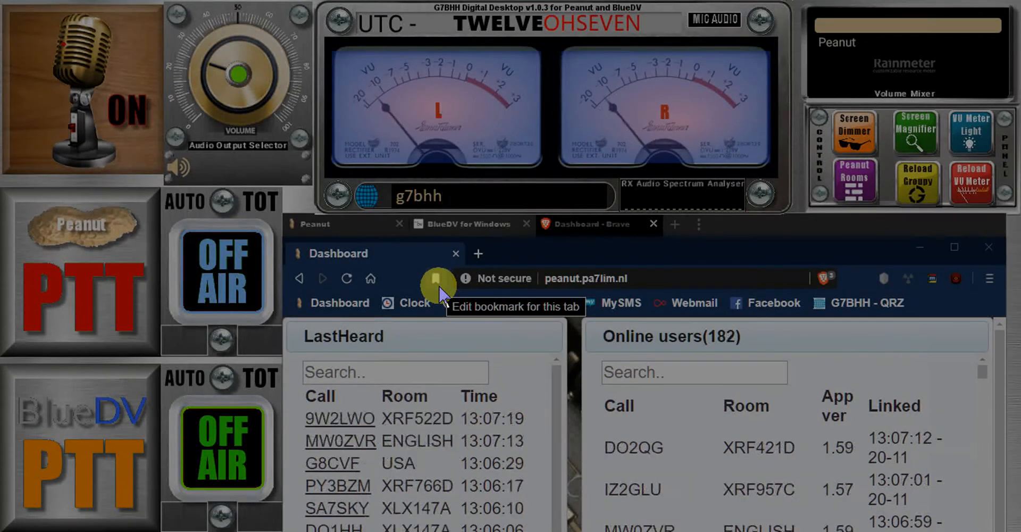
pyautogui.press('Return')
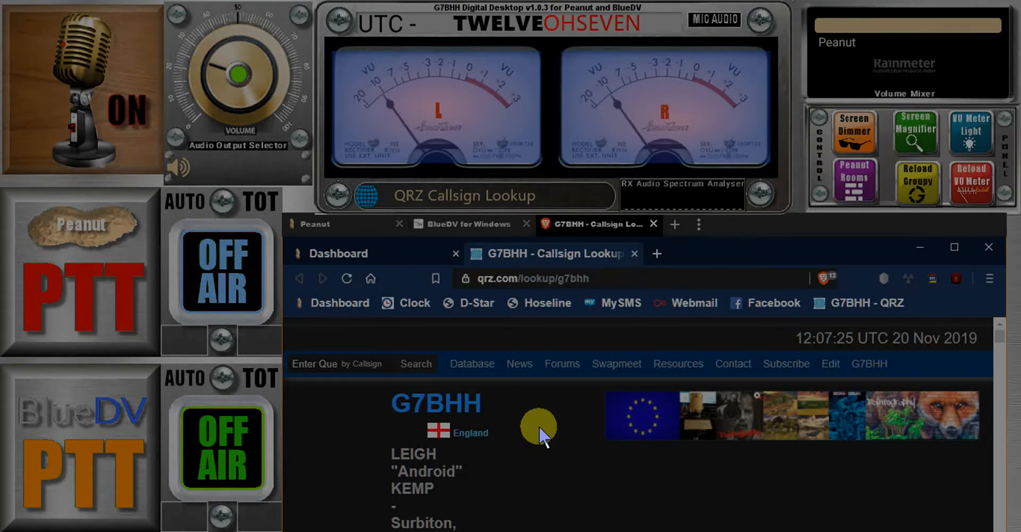
pyautogui.click(351, 305)
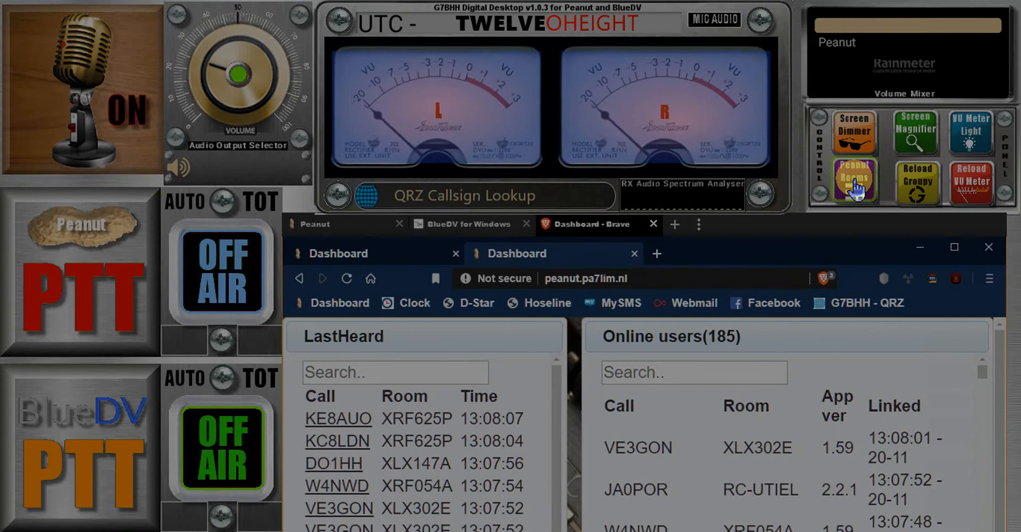
# Step: Show the Peanut window, open the Peanut Rooms dashboard and filter the online users by "english"
pyautogui.click(342, 226)
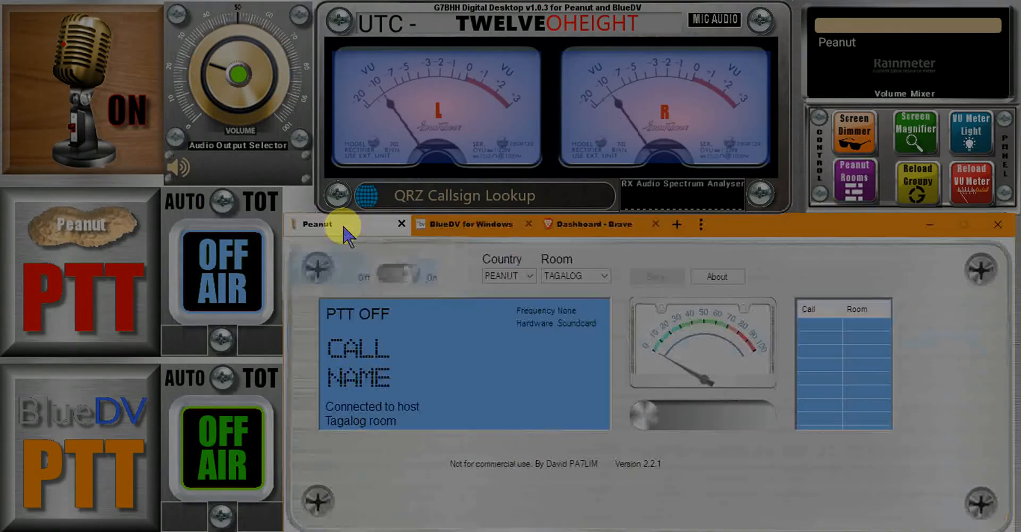
pyautogui.click(857, 181)
pyautogui.click(626, 372)
pyautogui.write('english')
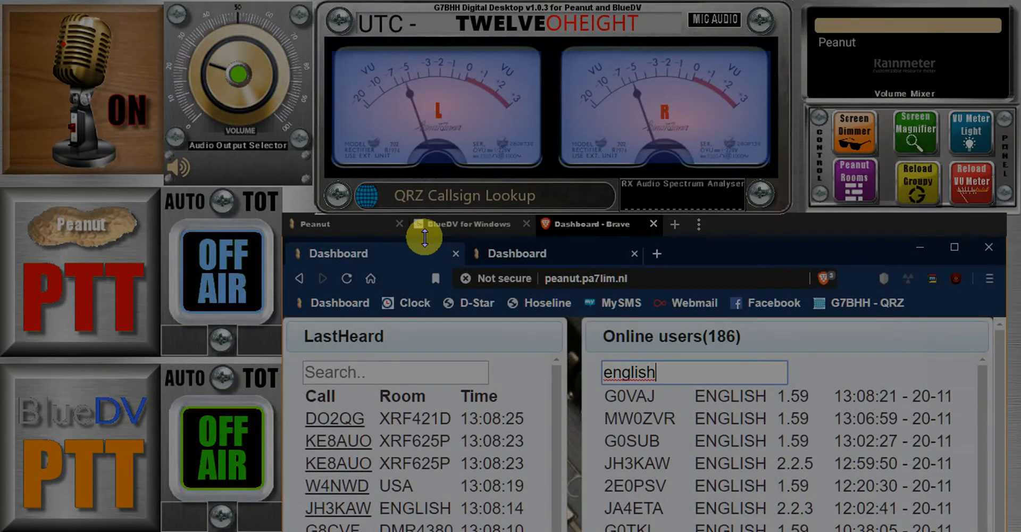
# Step: Show BlueDV, return to the Peanut Rooms dashboard and filter the online users by "techtalk" and by "fotochat"
pyautogui.click(441, 224)
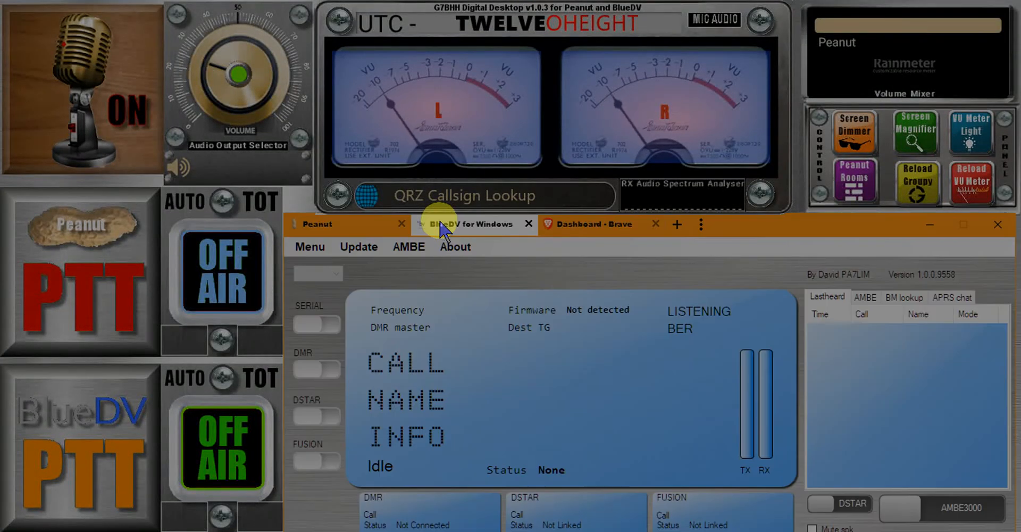
pyautogui.click(853, 192)
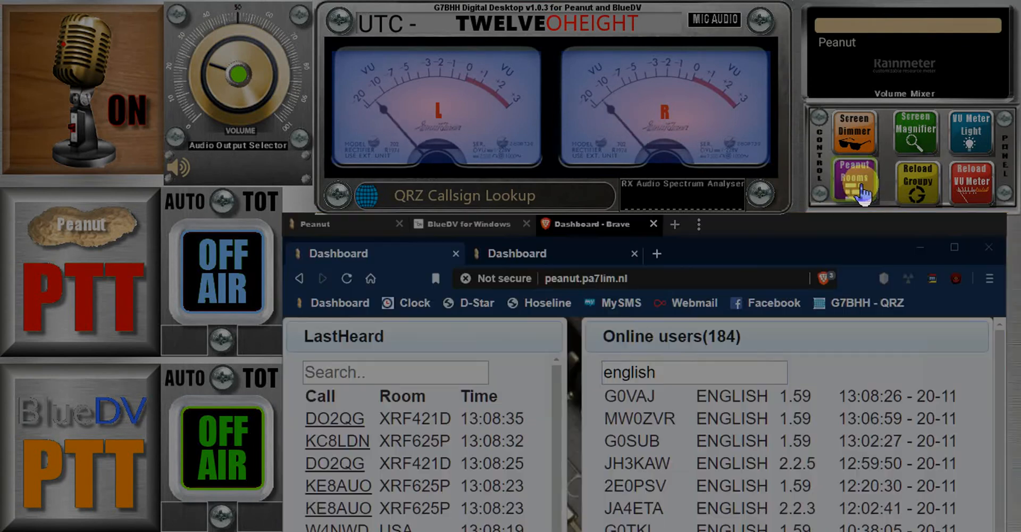
pyautogui.press('BackSpace')
pyautogui.press('BackSpace')
pyautogui.write('techtalk')
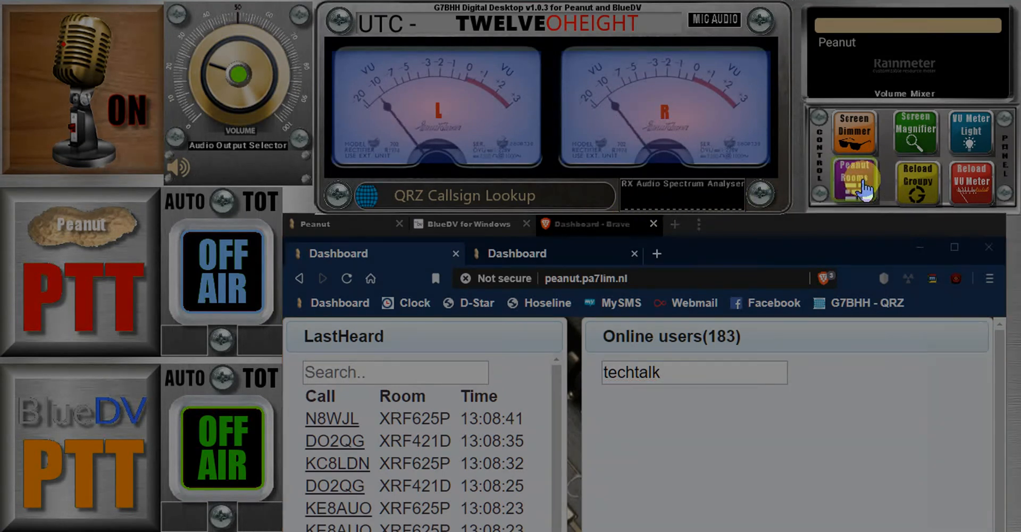
pyautogui.doubleClick(625, 372)
pyautogui.write('fotochat')
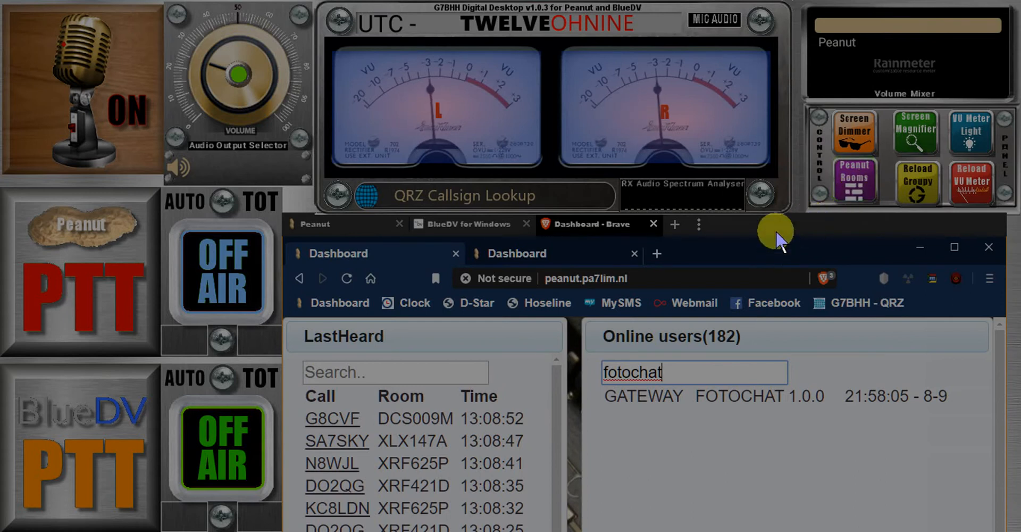
# Step: Move the tabbed window group out of place and close the Brave dashboard, BlueDV and Peanut windows
pyautogui.moveTo(827, 228); pyautogui.dragTo(721, 256)
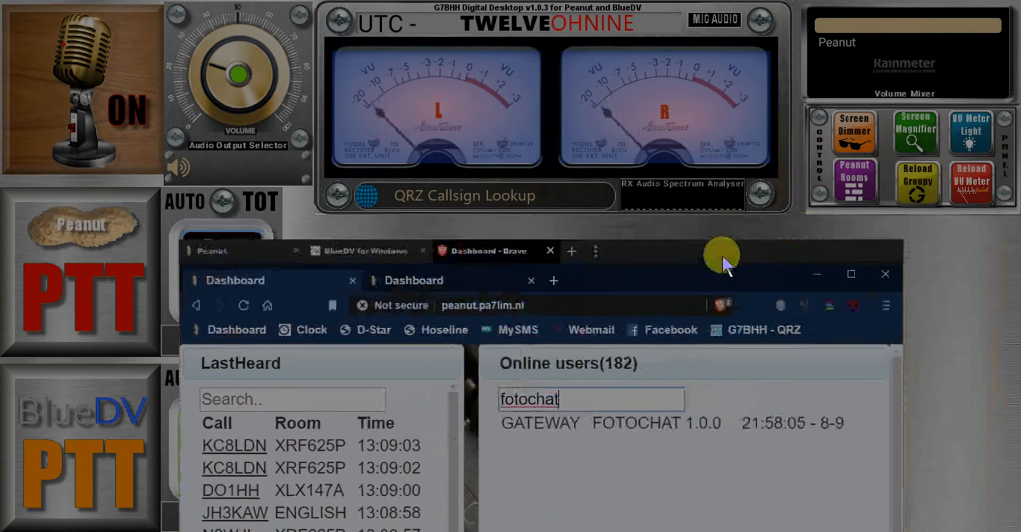
pyautogui.click(887, 274)
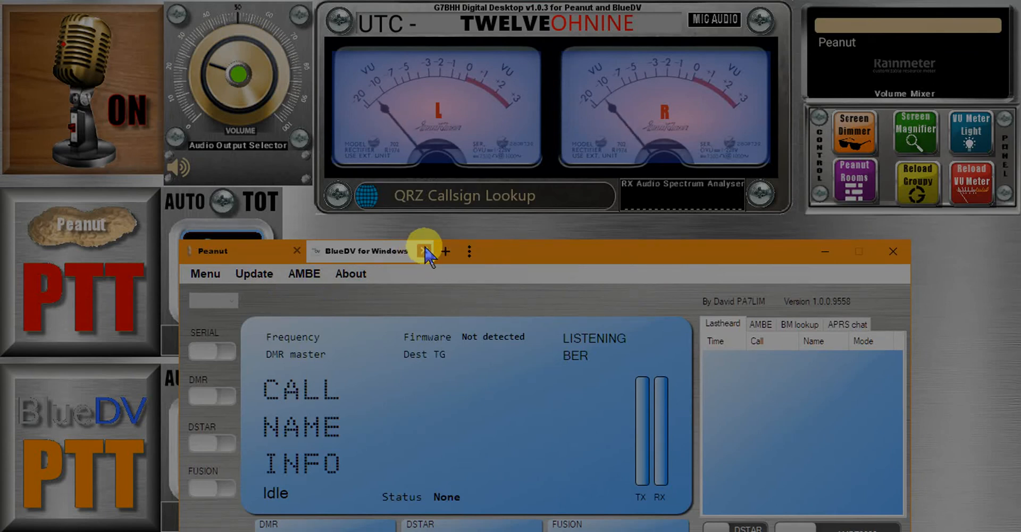
pyautogui.click(421, 252)
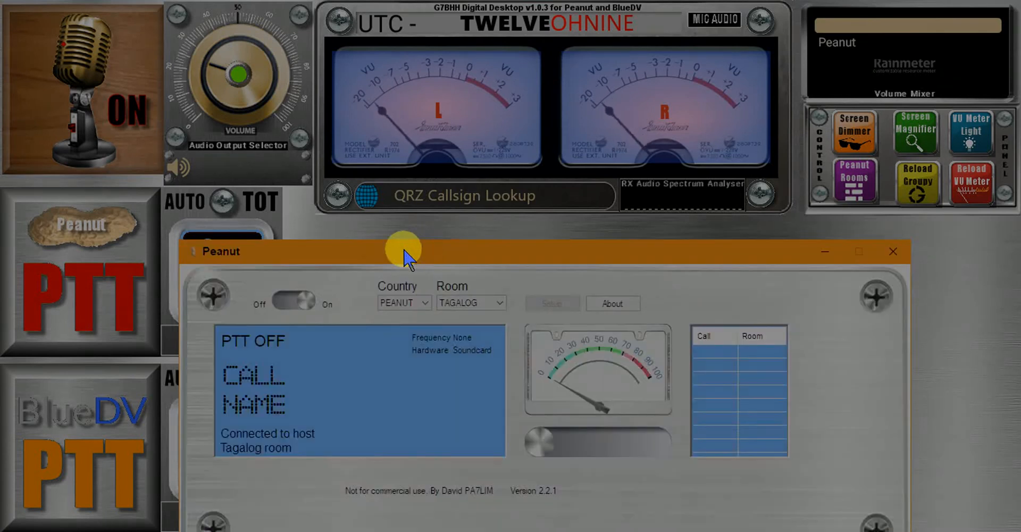
pyautogui.click(894, 252)
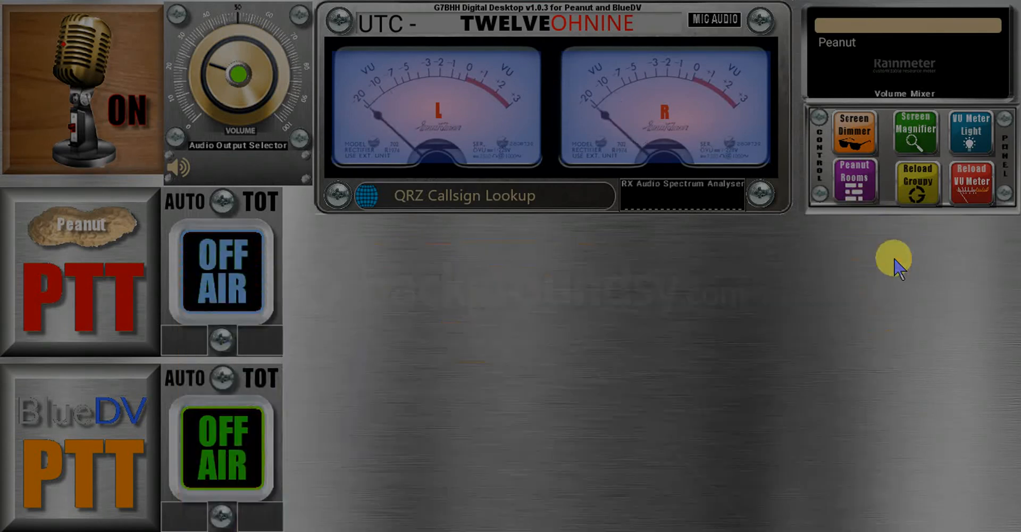
# Step: Reload Groupy to reopen Peanut, BlueDV and the dashboard as tabbed windows, and reload the VU meters
pyautogui.click(918, 194)
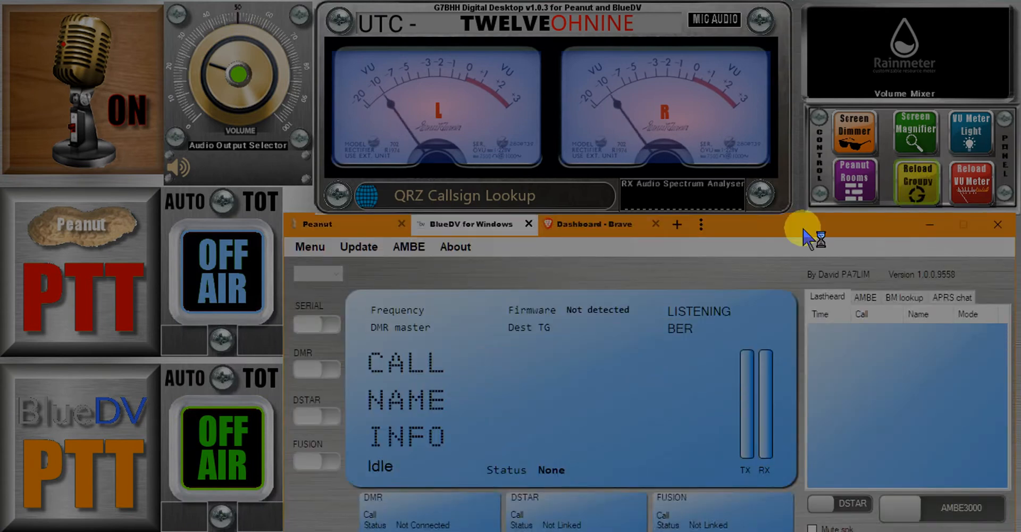
pyautogui.moveTo(612, 229)
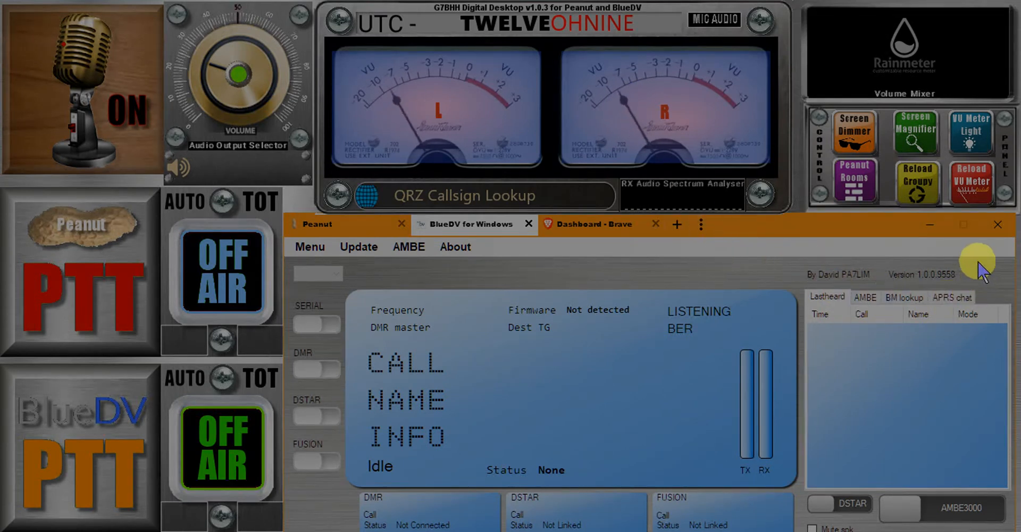
pyautogui.click(964, 194)
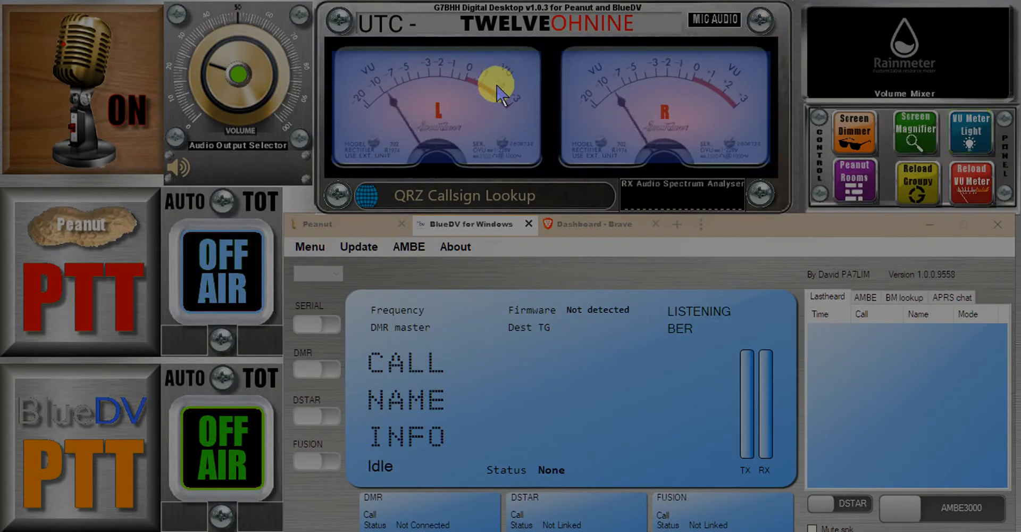
# Step: Switch the VU meter light to white and back to blue, and try the Screen Dimmer
pyautogui.click(977, 129)
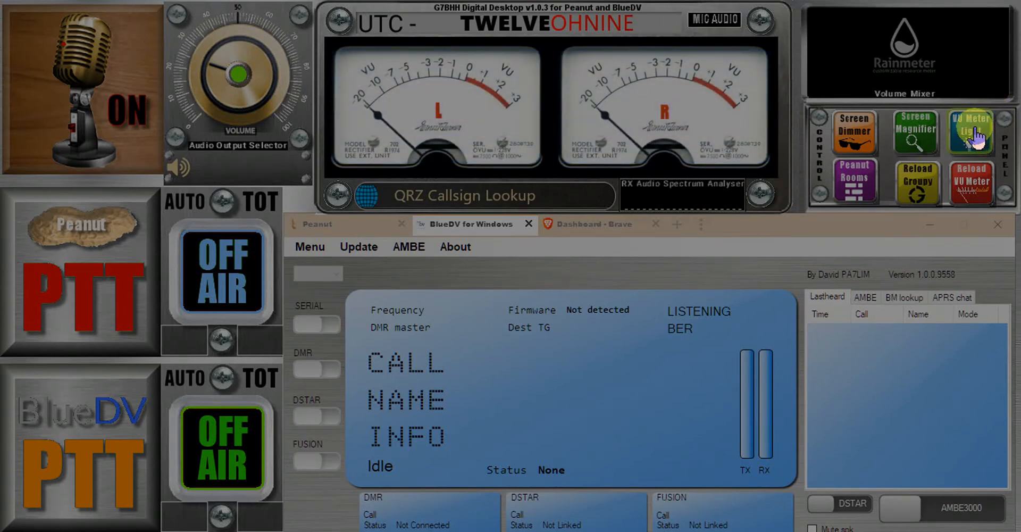
pyautogui.click(976, 130)
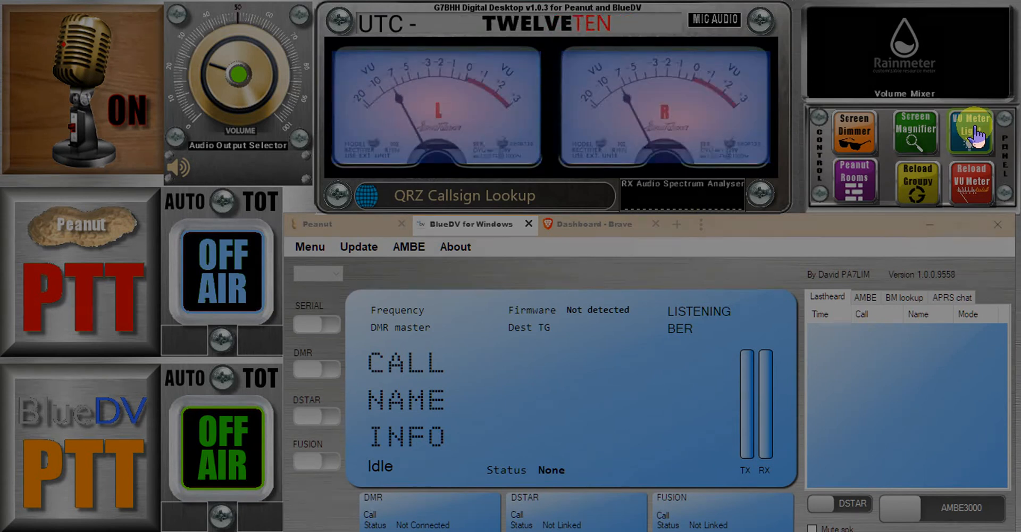
pyautogui.click(851, 133)
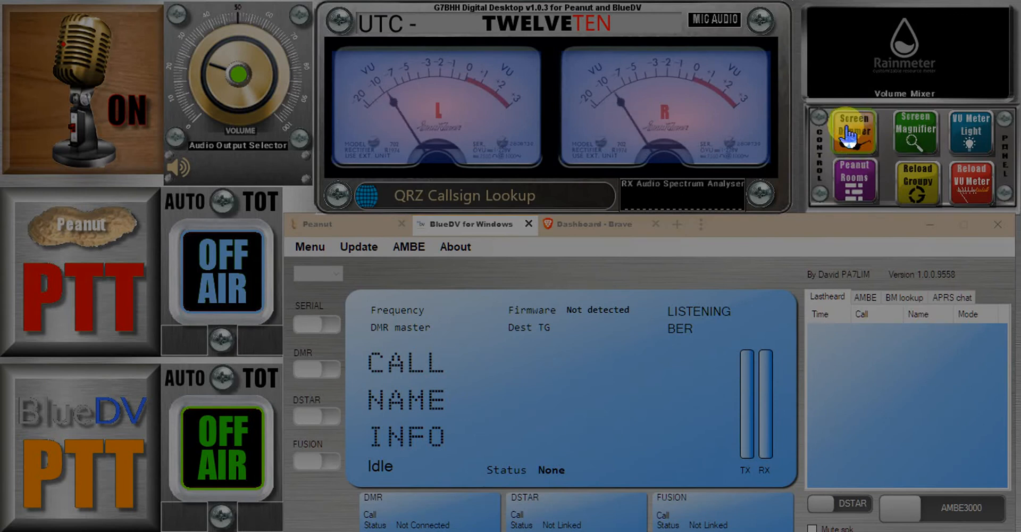
pyautogui.click(849, 133)
pyautogui.click(850, 133)
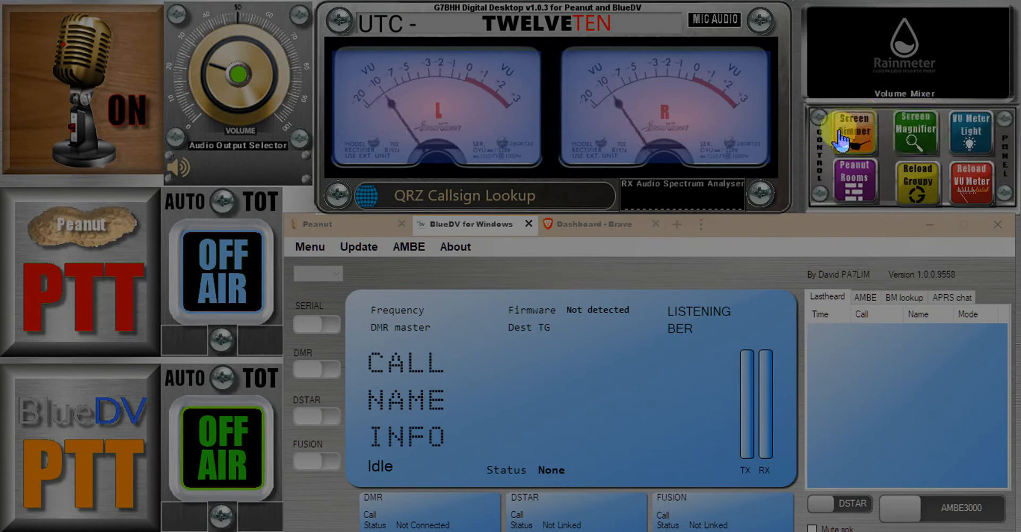
# Step: Compare the white and blue VU meter lights with the screen dimmed, and restore normal brightness
pyautogui.click(977, 136)
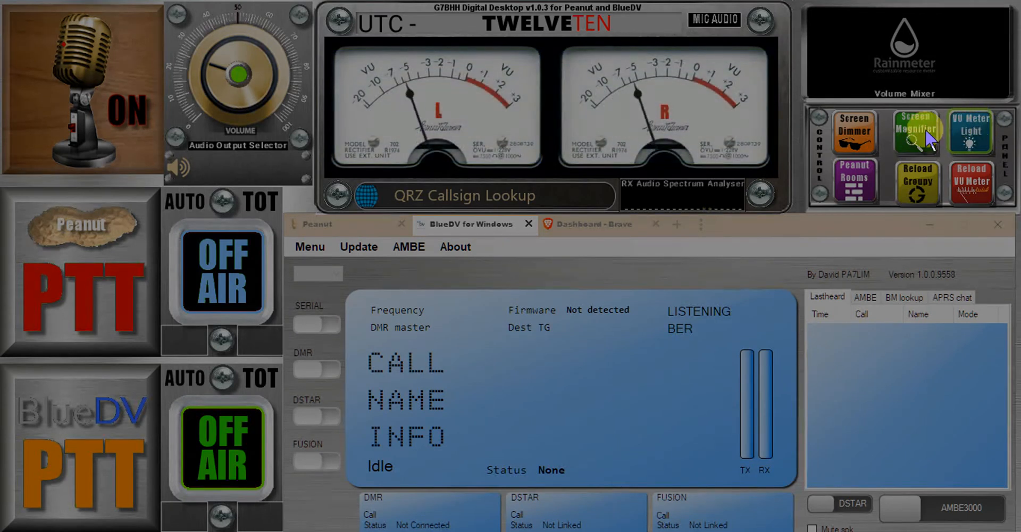
pyautogui.click(856, 140)
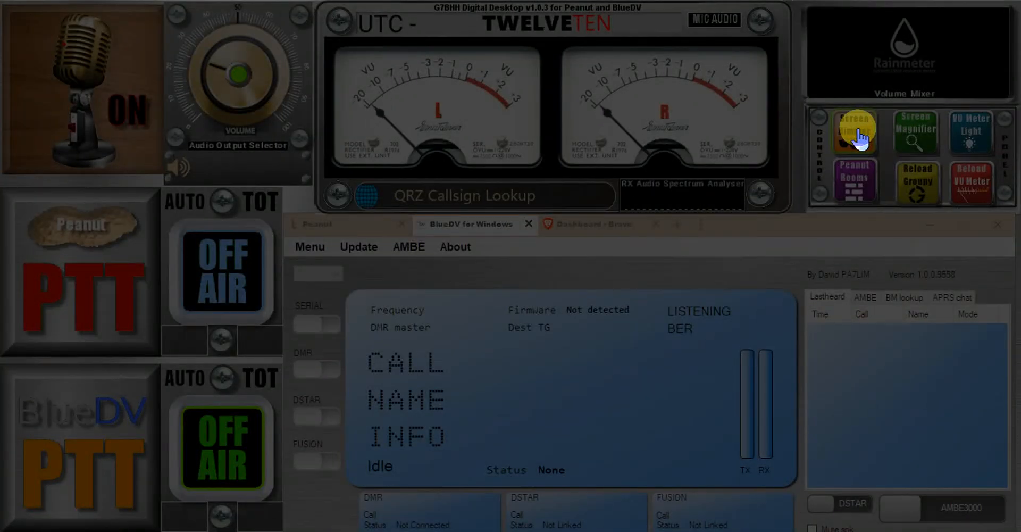
pyautogui.click(968, 137)
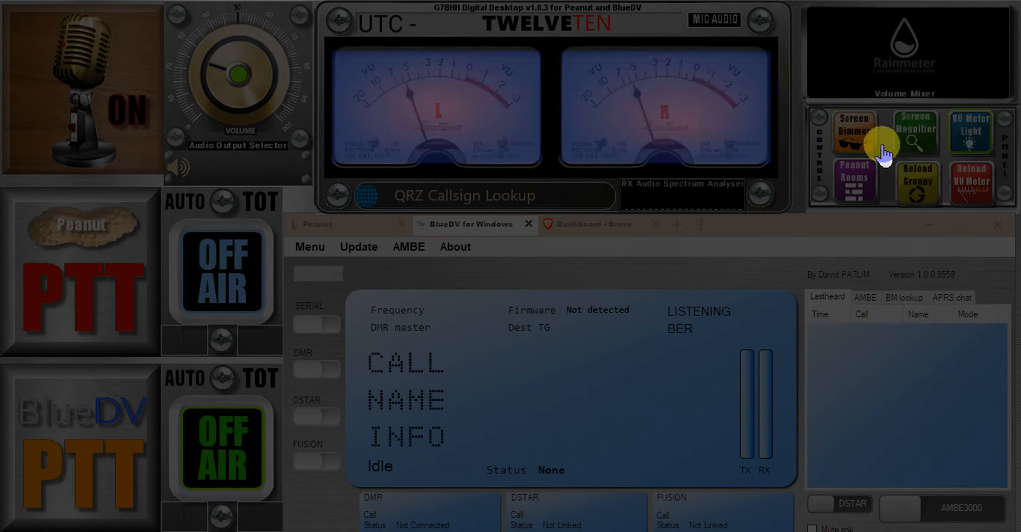
pyautogui.click(854, 139)
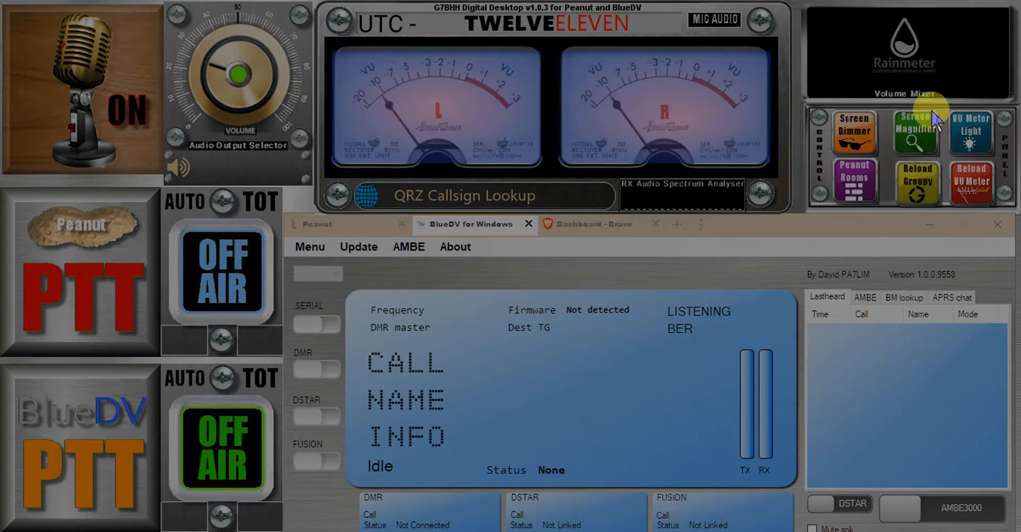
# Step: Try the Screen Magnifier repeatedly over the control panel and turn it off again
pyautogui.click(916, 141)
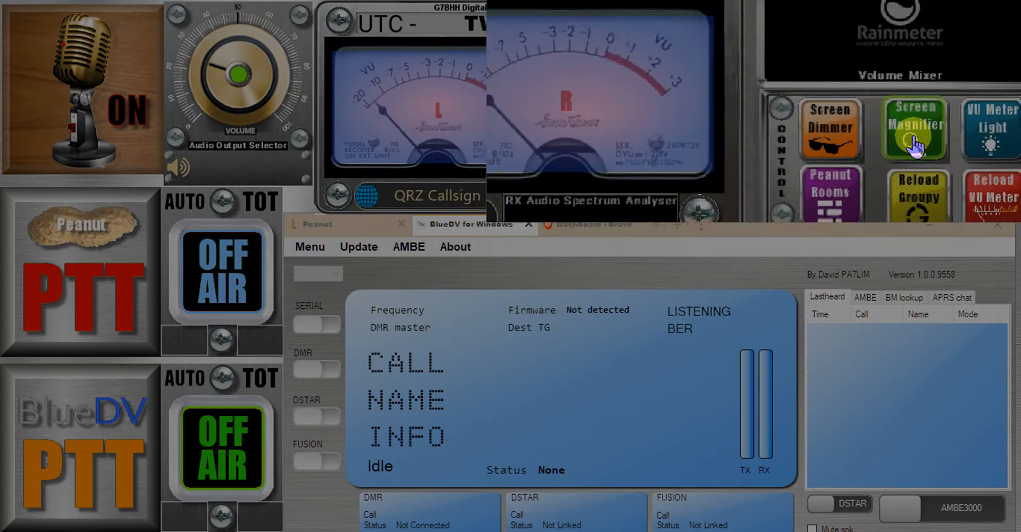
pyautogui.click(914, 142)
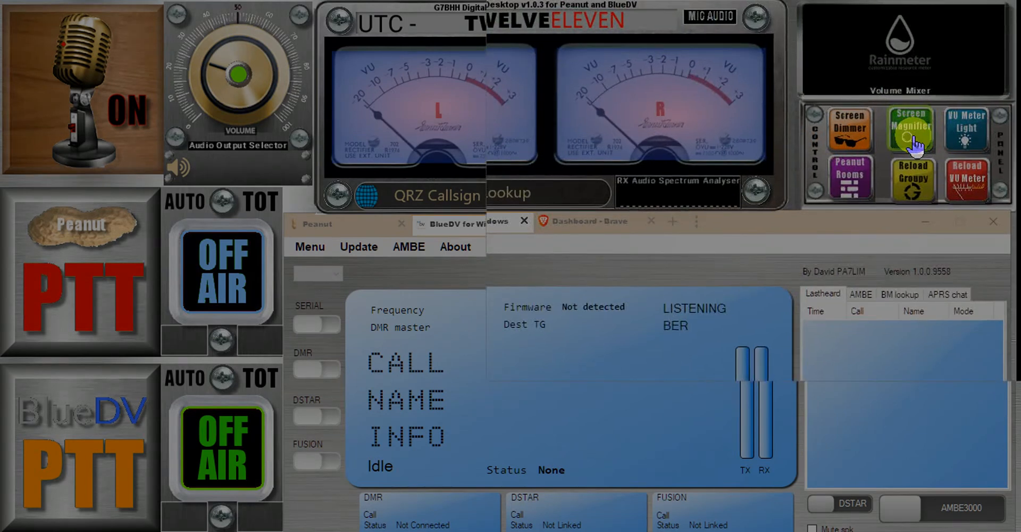
pyautogui.click(914, 143)
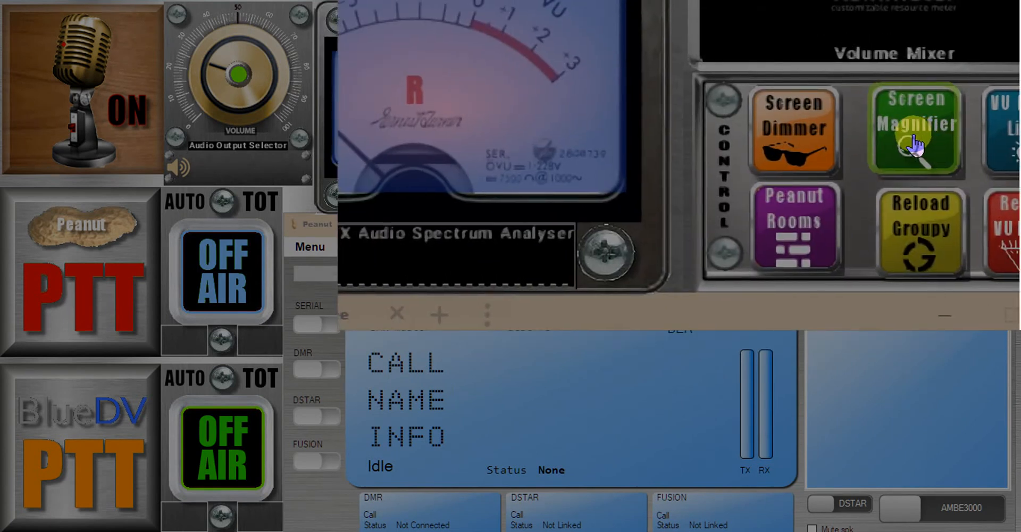
pyautogui.click(915, 142)
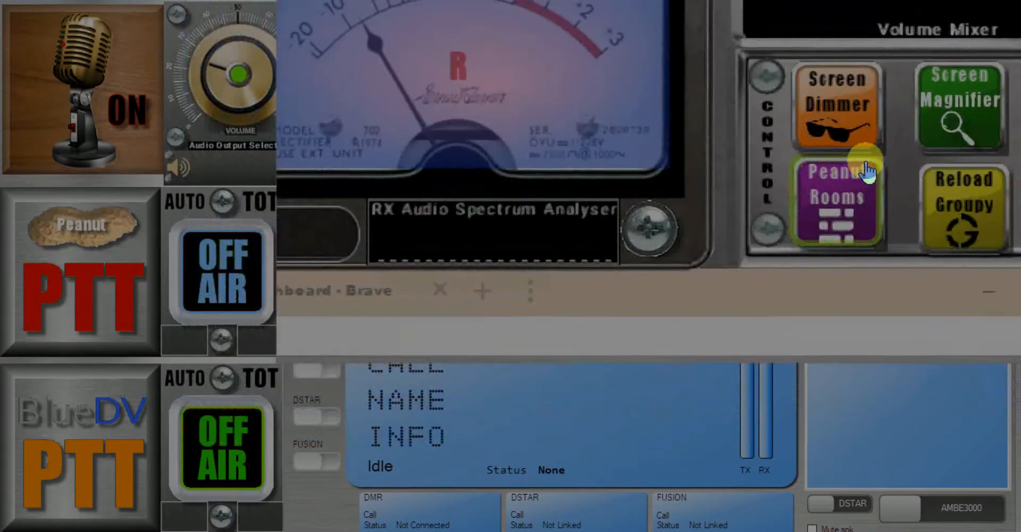
pyautogui.click(916, 137)
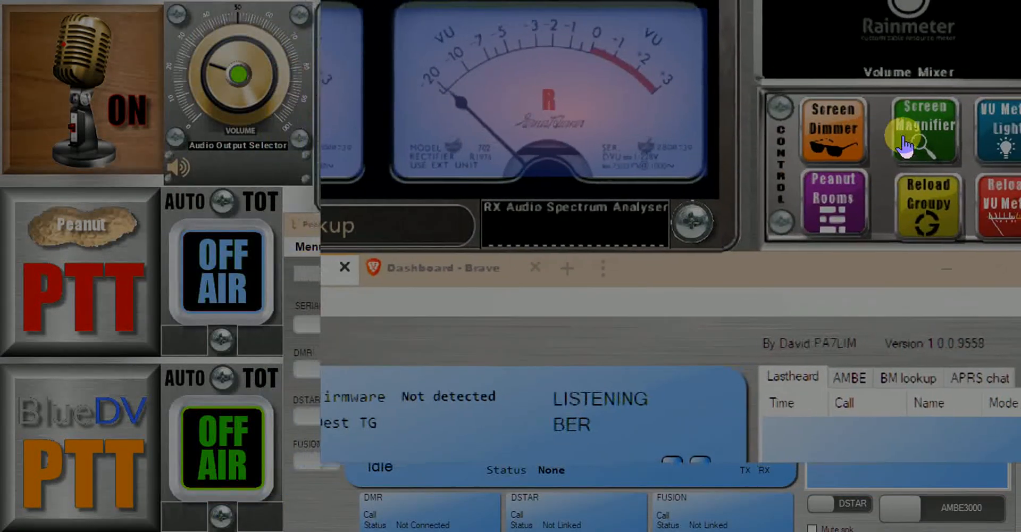
pyautogui.click(907, 141)
pyautogui.click(905, 143)
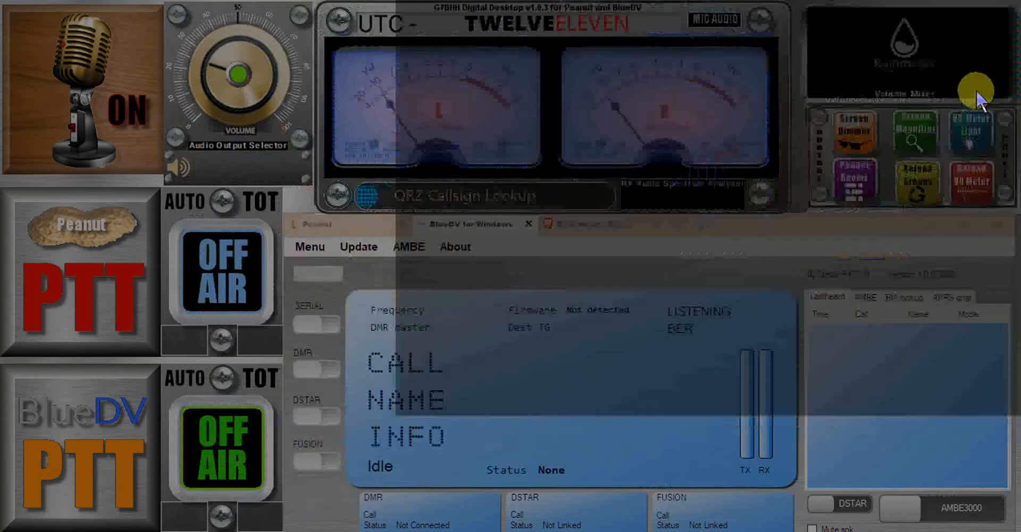
pyautogui.click(935, 138)
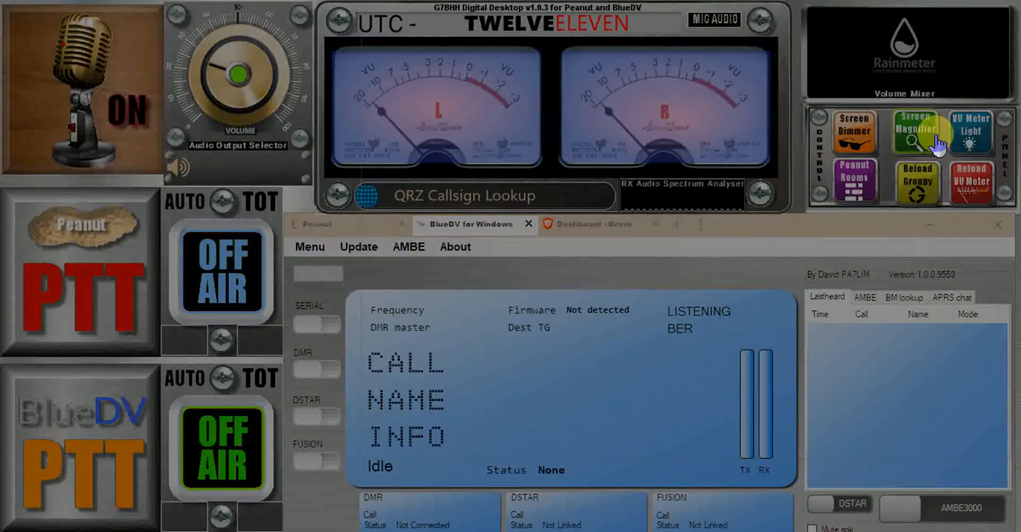
pyautogui.click(919, 140)
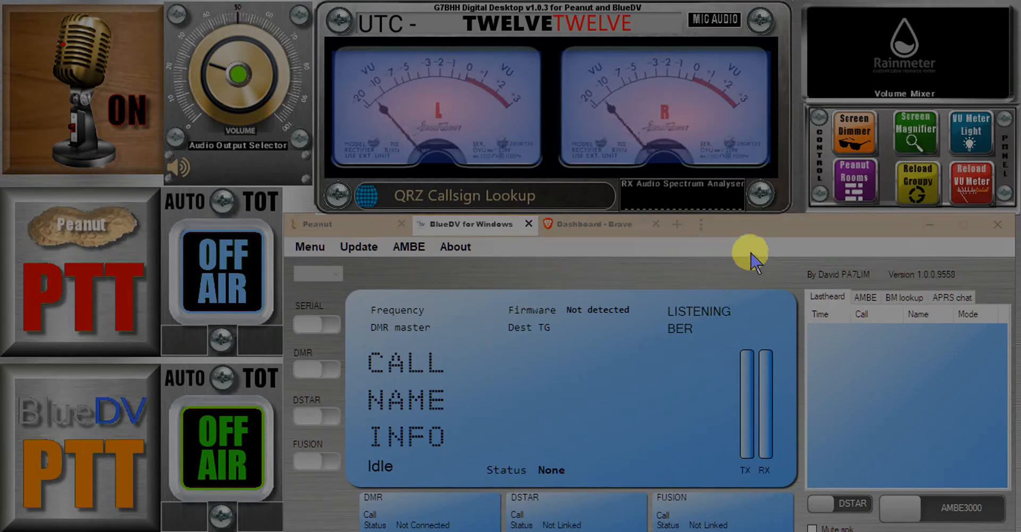
# Step: Activate the tabbed window group and bring the Peanut window to the front
pyautogui.click(760, 226)
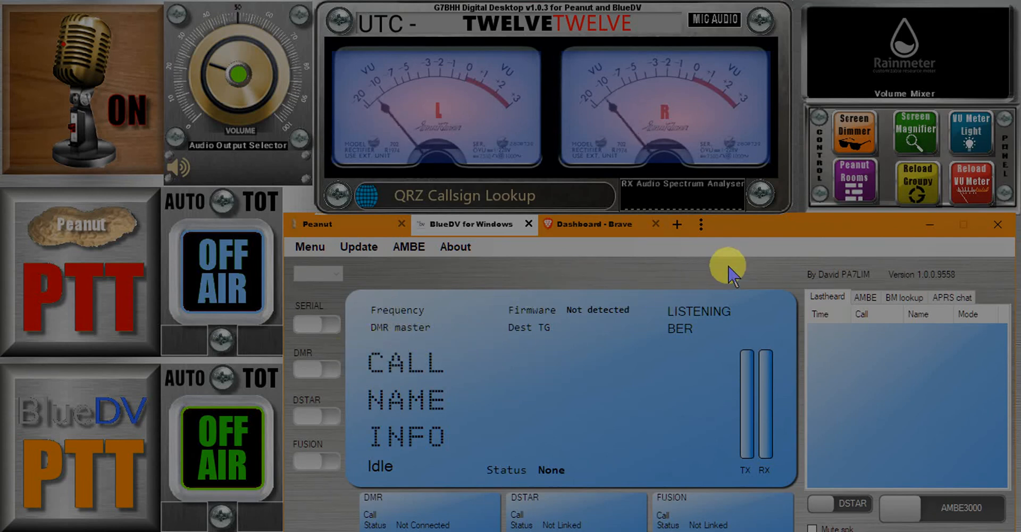
pyautogui.click(329, 234)
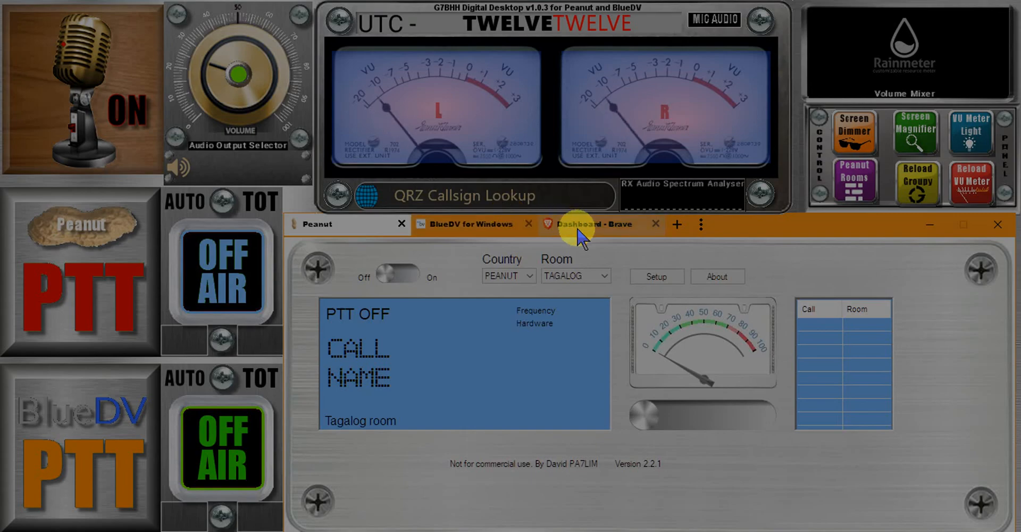
# Step: Cycle through the grouped Dashboard, Peanut and BlueDV windows to view each one, and return to the Peanut window
pyautogui.click(581, 227)
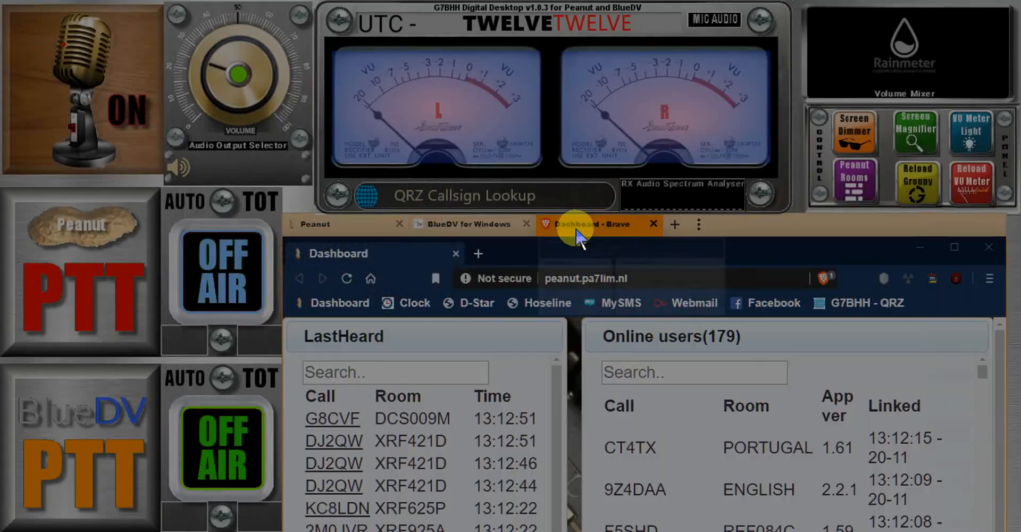
pyautogui.click(329, 226)
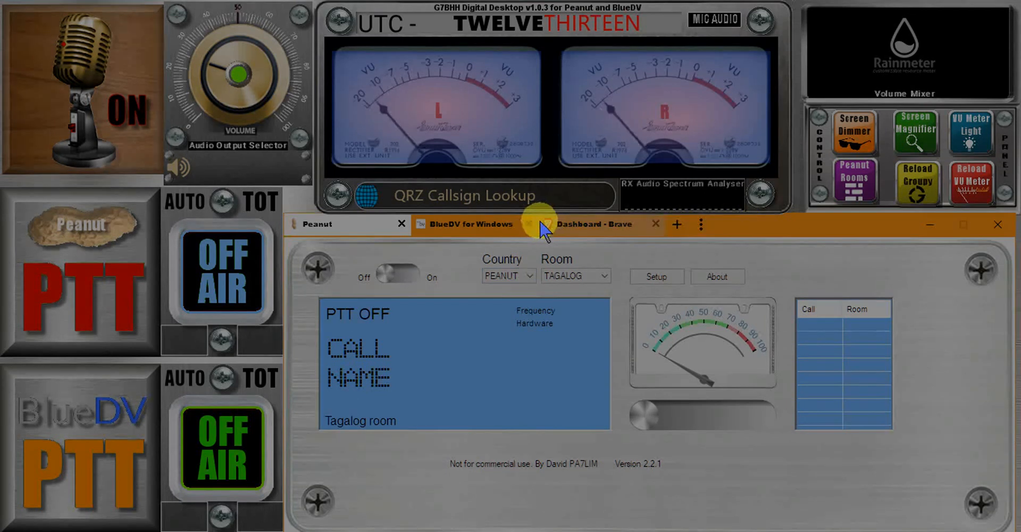
pyautogui.click(468, 230)
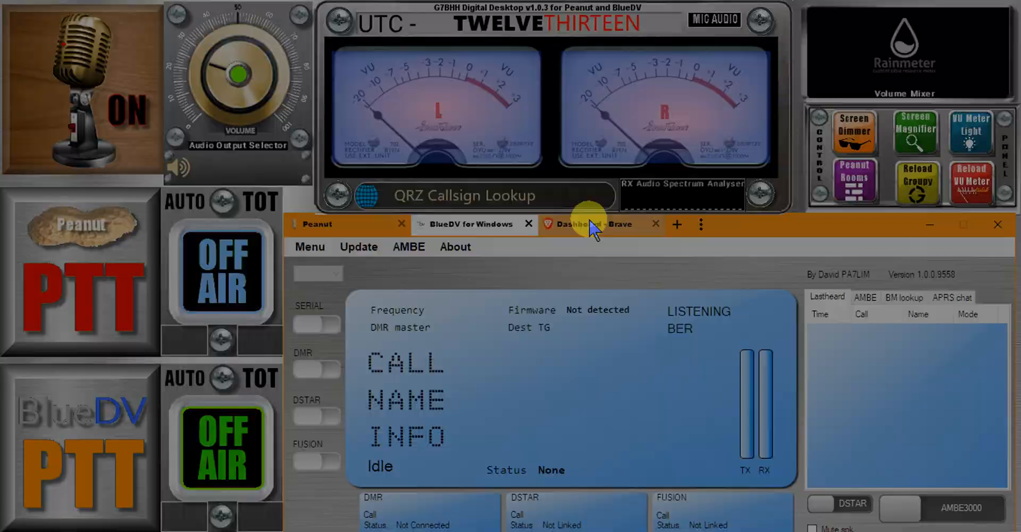
pyautogui.click(591, 224)
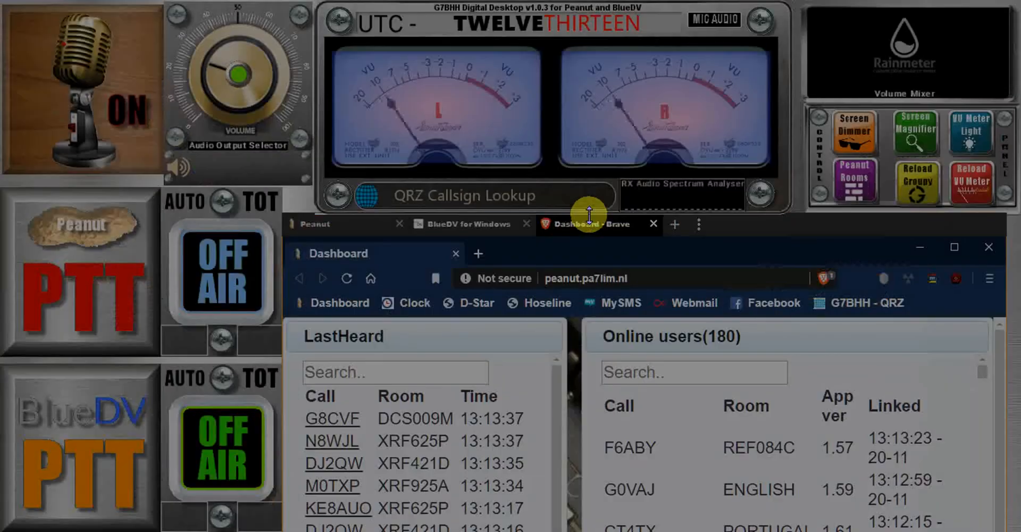
pyautogui.click(328, 228)
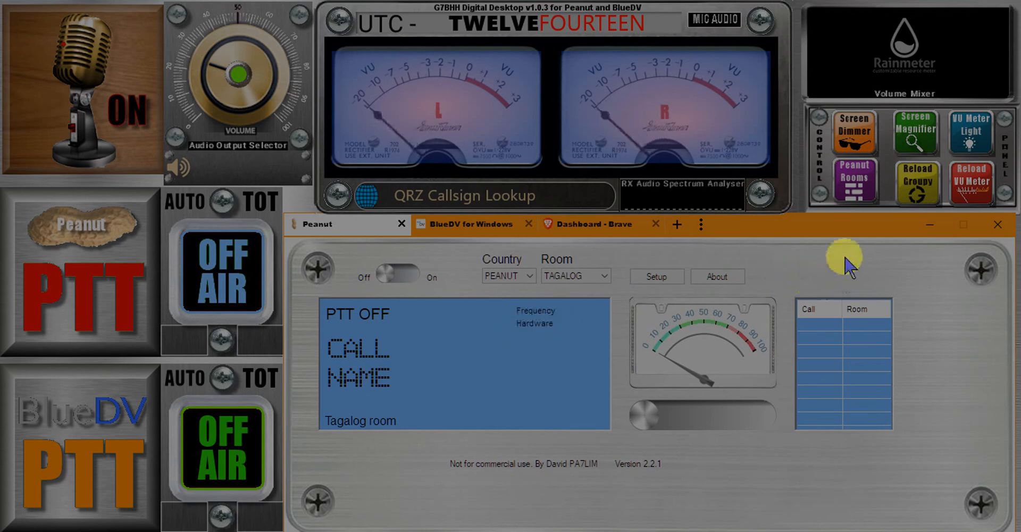
# Step: Open Peanut Rooms from the desktop's control panel
pyautogui.click(857, 189)
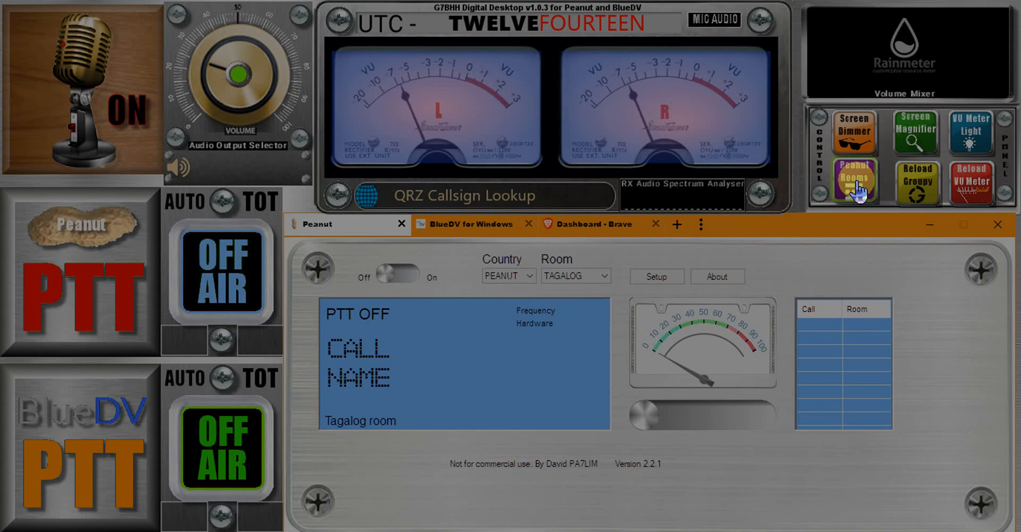